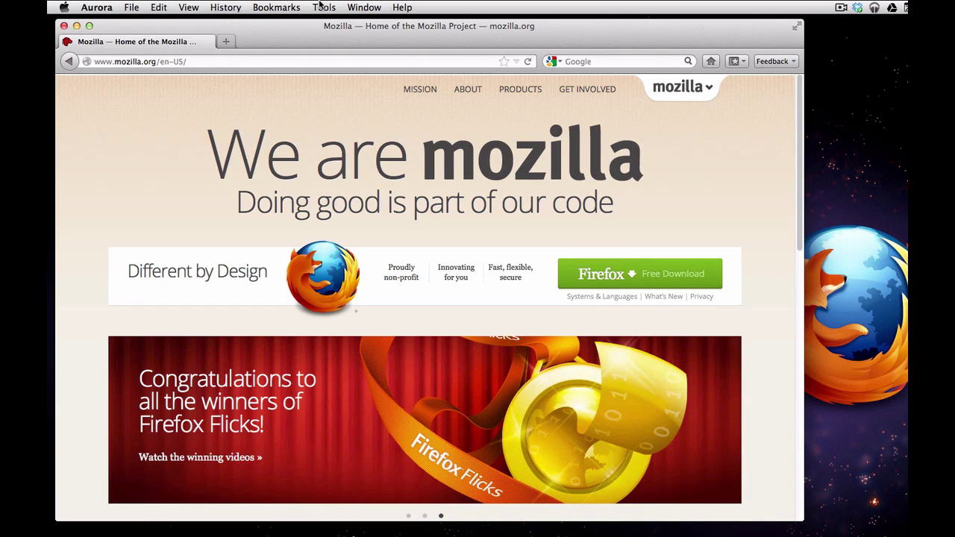
- Turn on the Developer Toolbar from the Tools > Web Developer menu
left_click(323, 7)
mouse_move(340, 104)
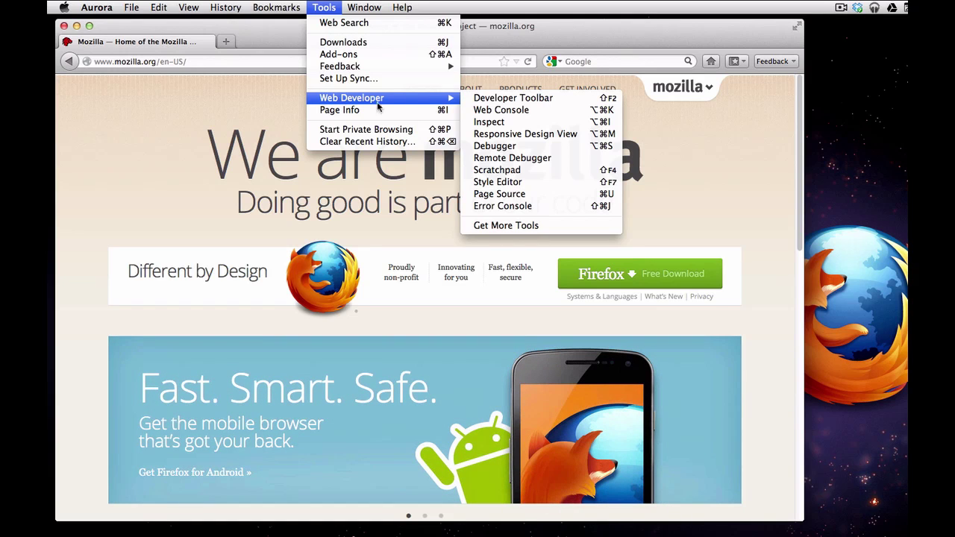
left_click(478, 99)
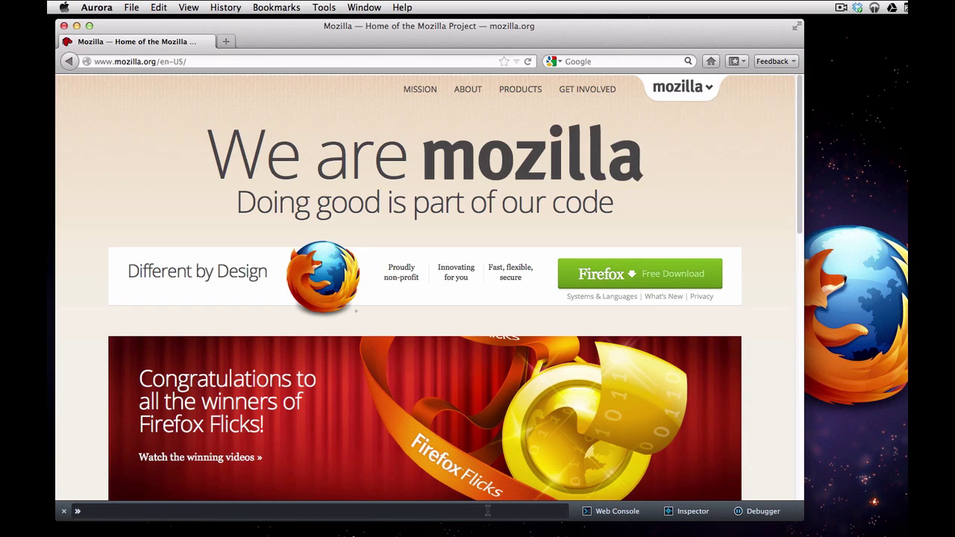
- Run help to list the developer commands, then help console to read the console command's help
type("help")
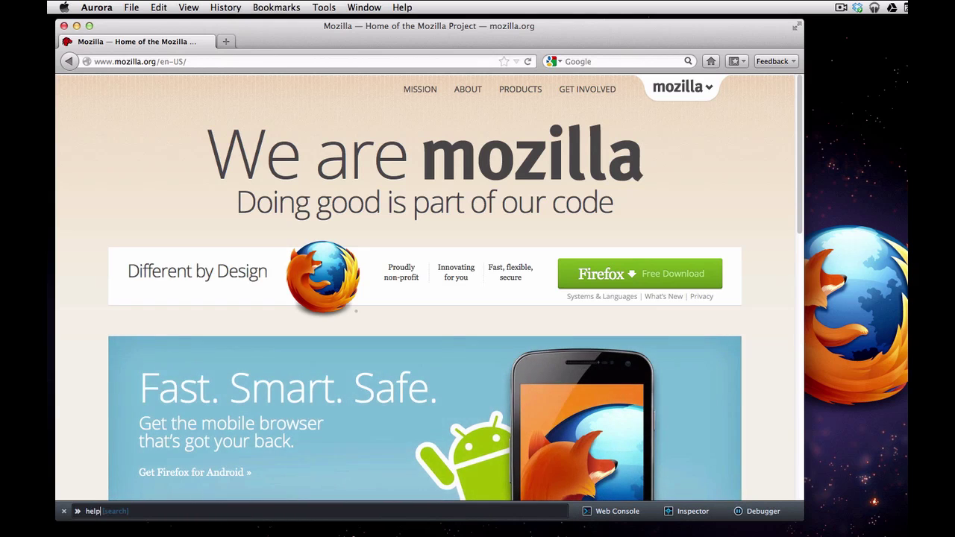
key("Return")
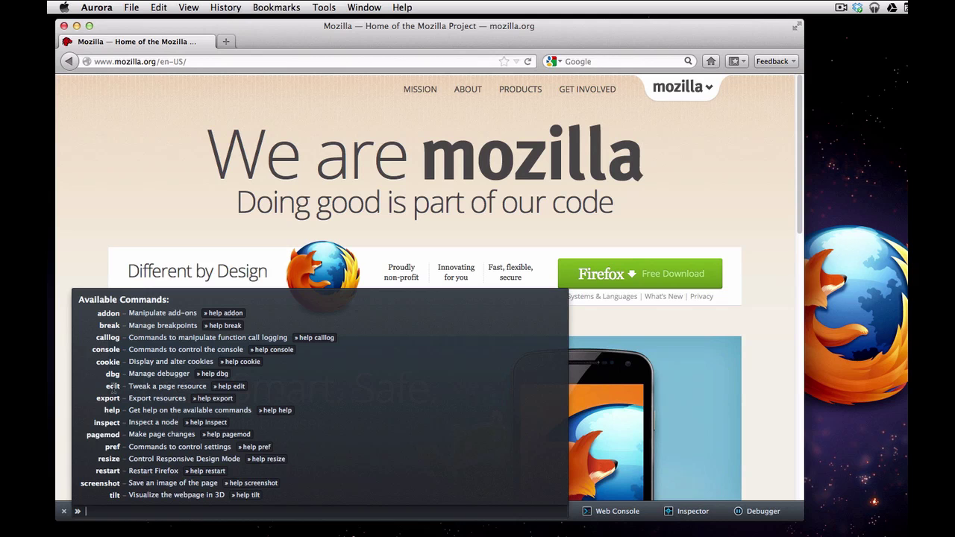
type("help console")
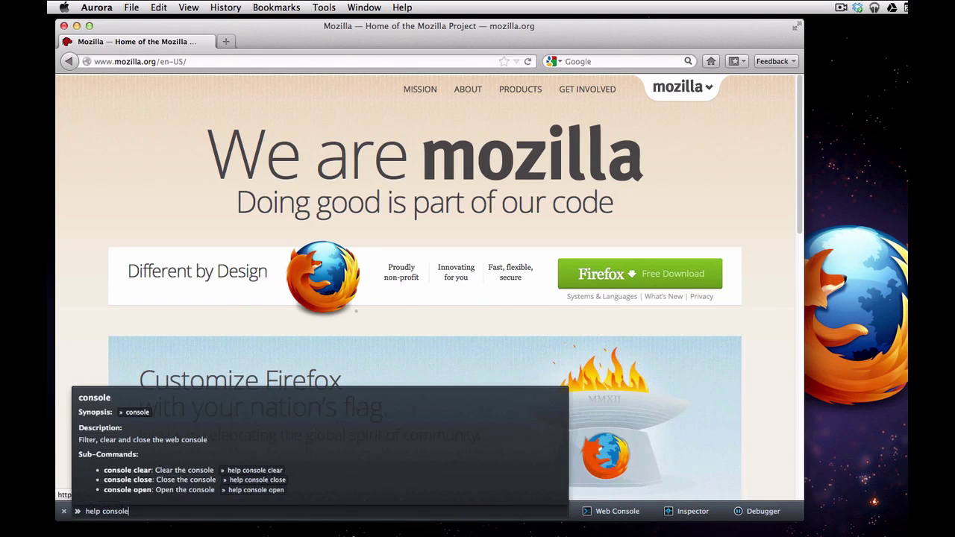
key("Return")
- Open the Web Console with console open, then empty its log with console clear
type("console open")
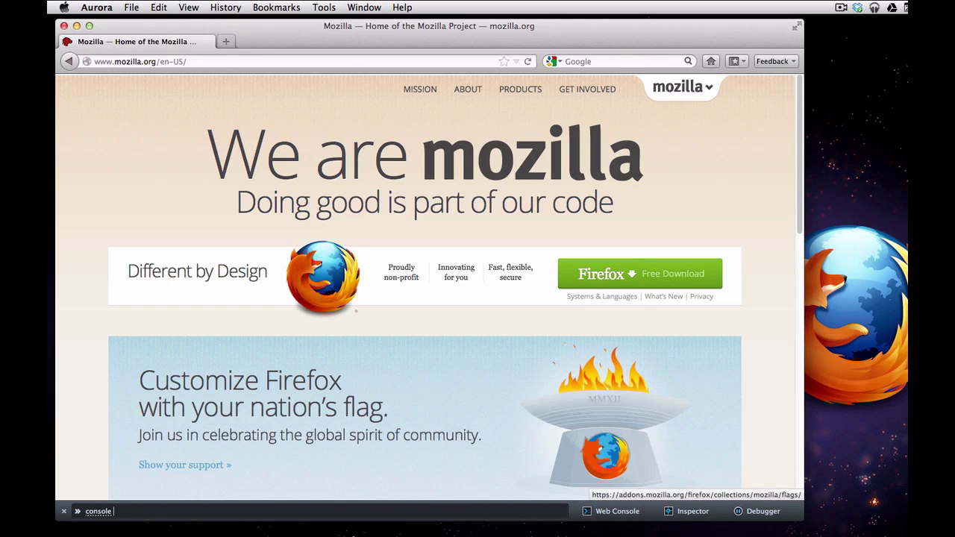
key("Return")
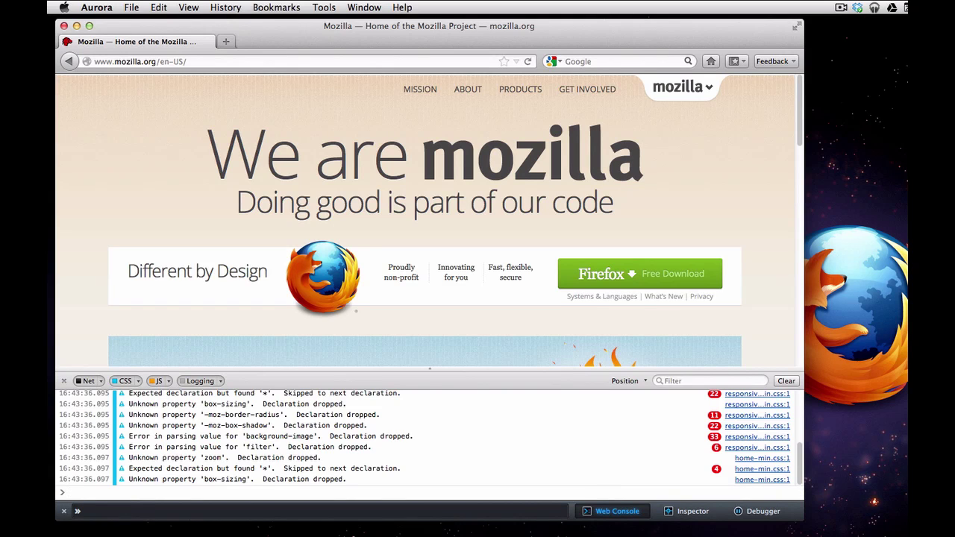
left_click(85, 511)
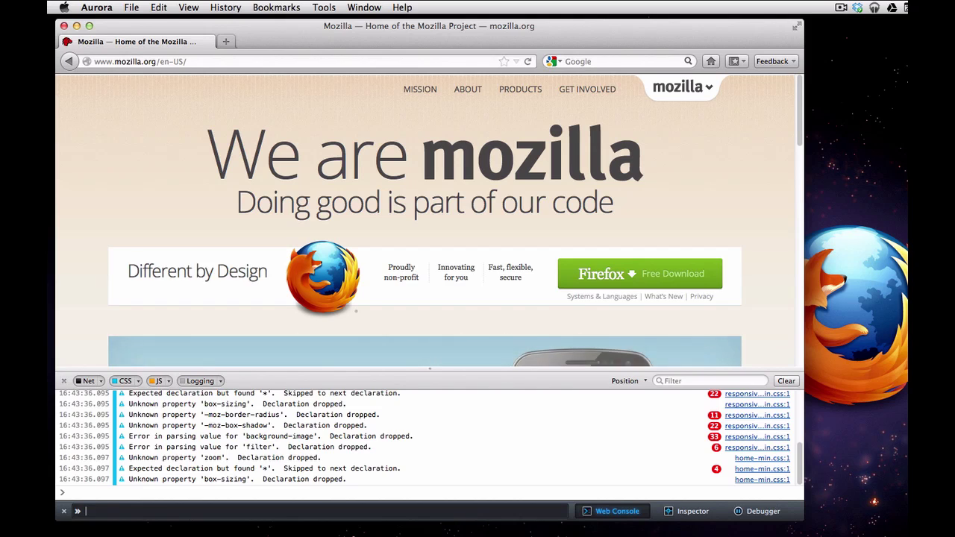
type("cons")
key("Tab")
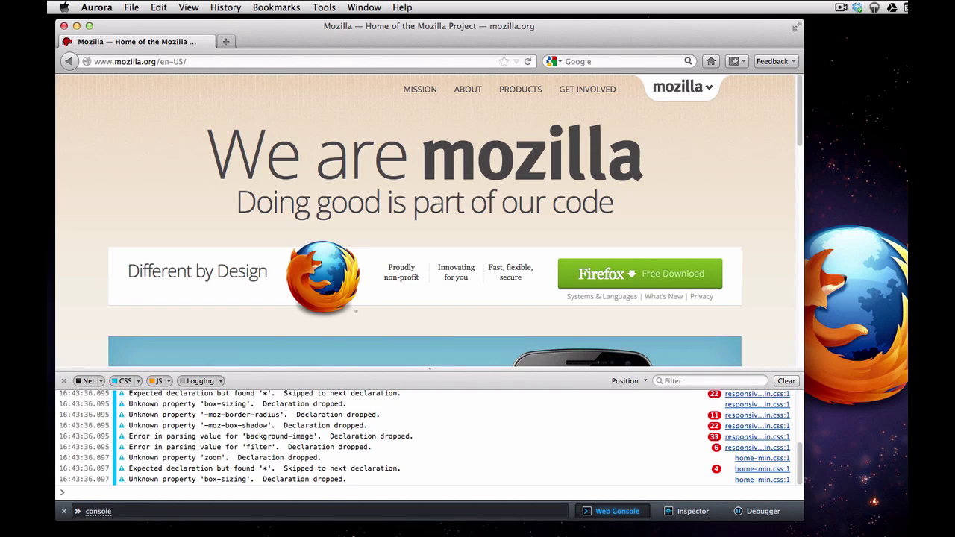
type("clear")
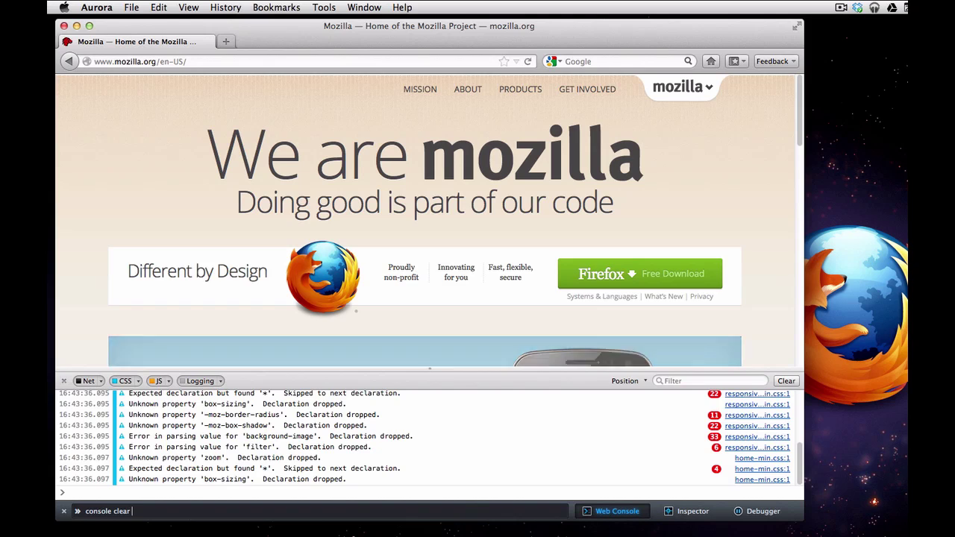
key("Return")
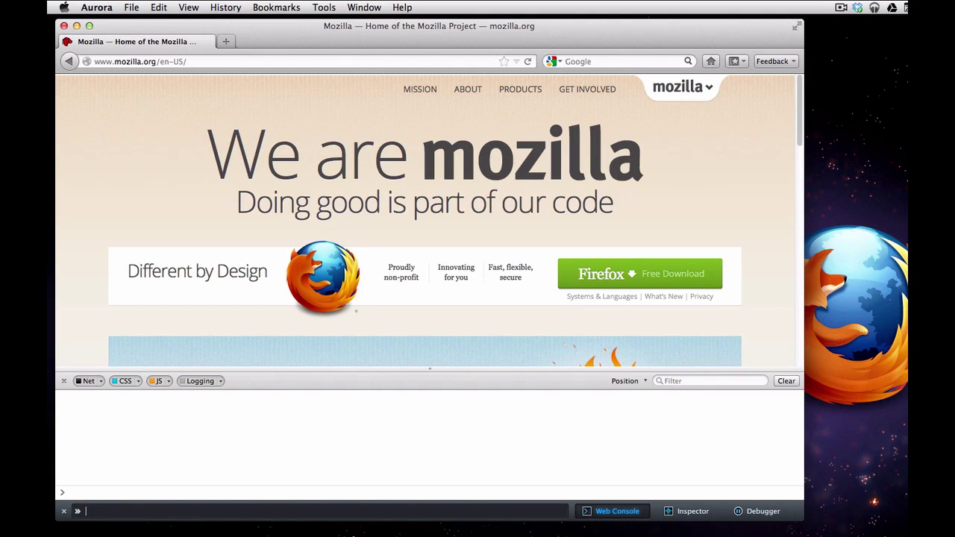
- Close the Web Console with console close and list the available commands with help
type("console close")
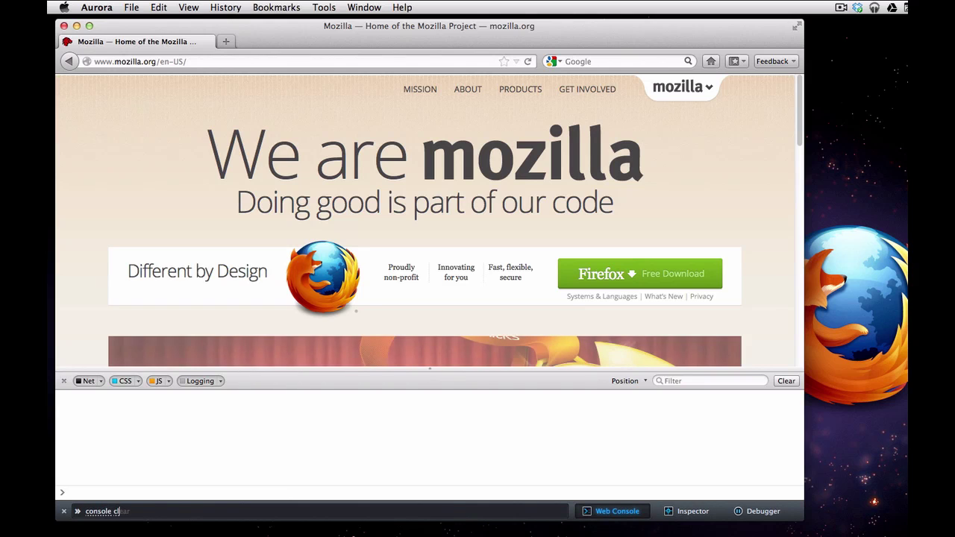
key("Return")
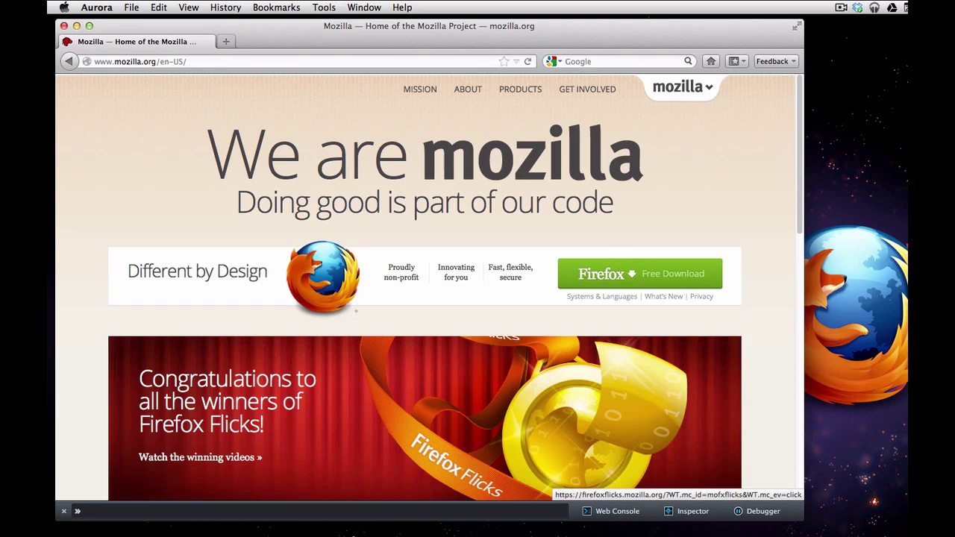
type("help")
key("Return")
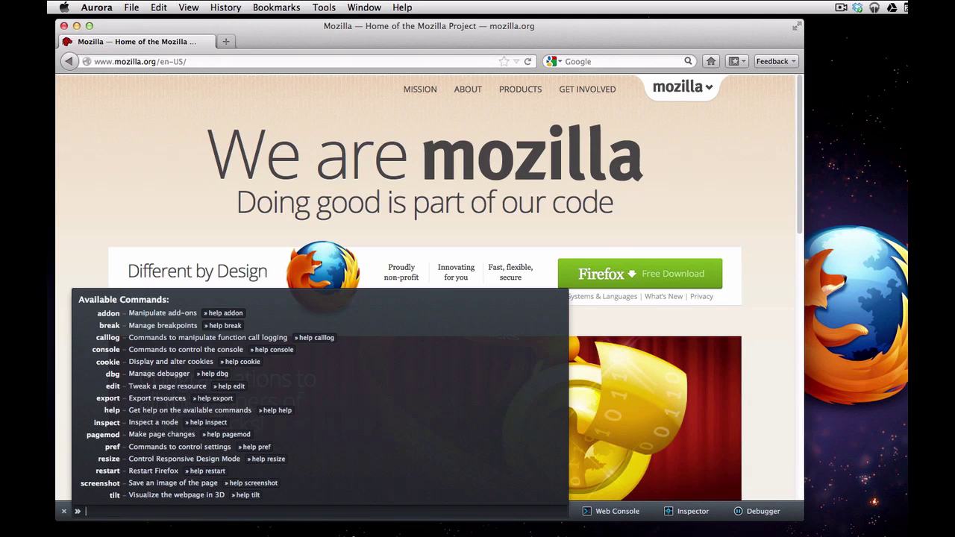
- Run inspect "#home-news h3" to view the heading's style rules, showing font-size 28px
type("inspect")
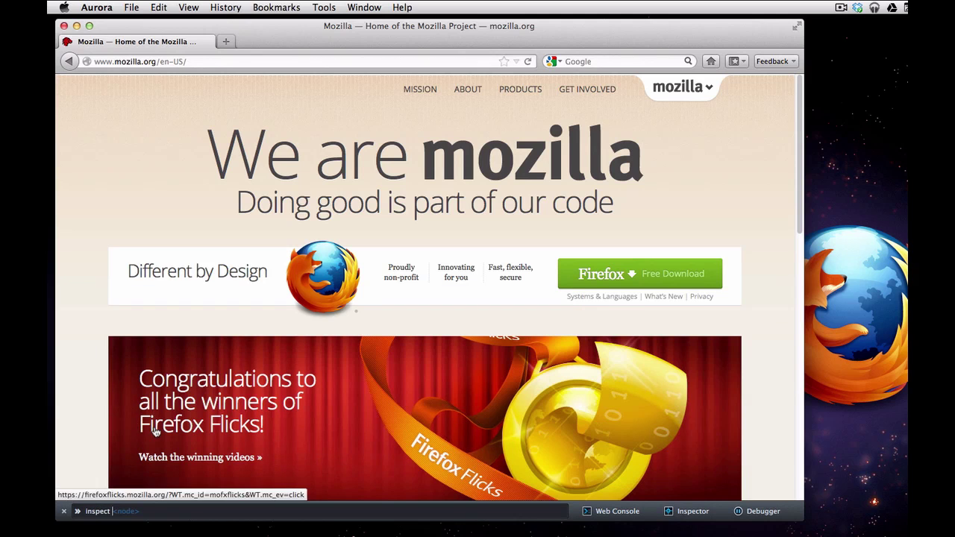
scroll(153, 431, "down", 5)
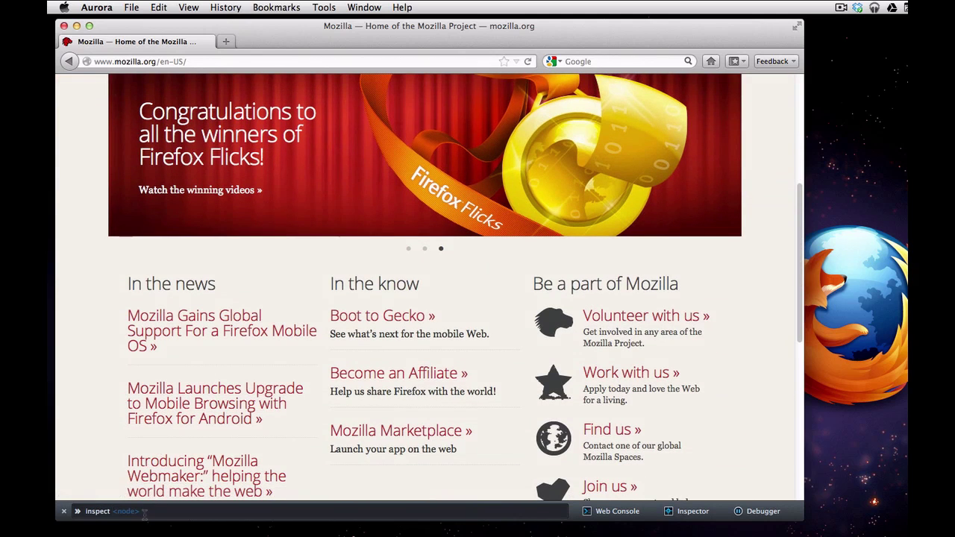
type("\"#home-news ")
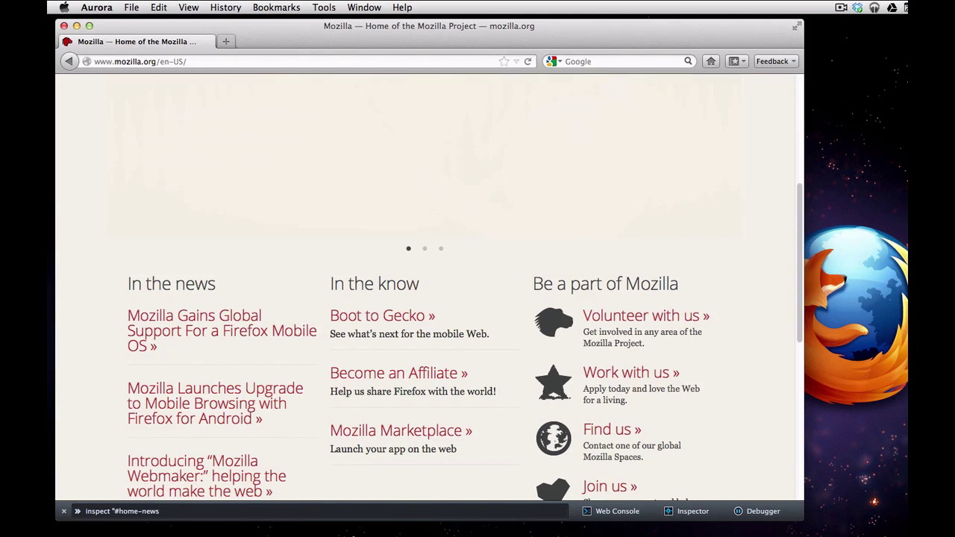
type("h3\"")
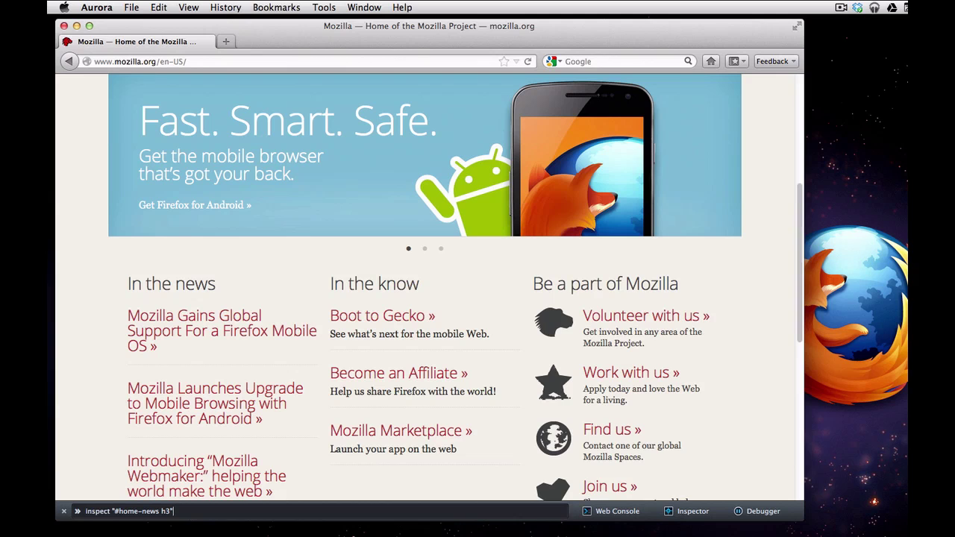
key("Return")
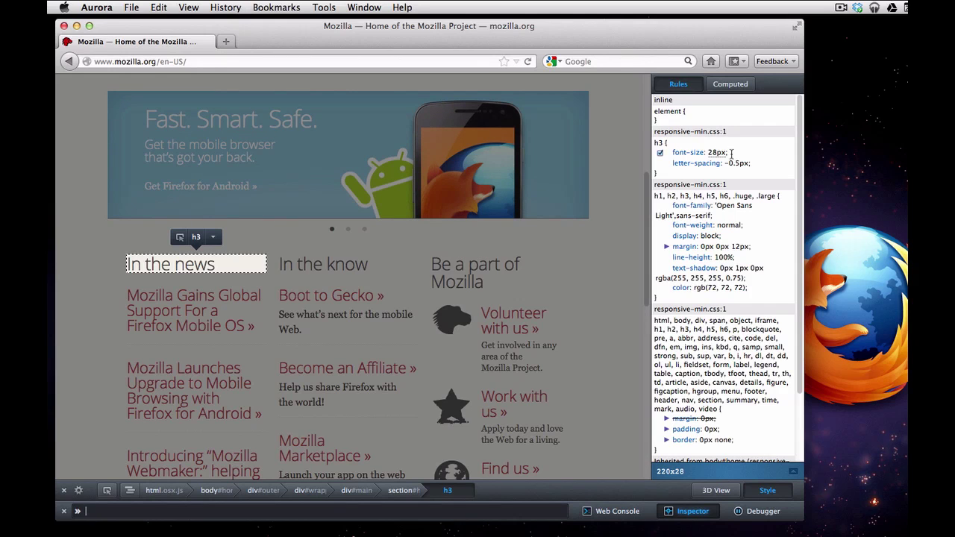
- Preview the page at 320×480 and change the h3 font size from 24px to 22px
type("resize")
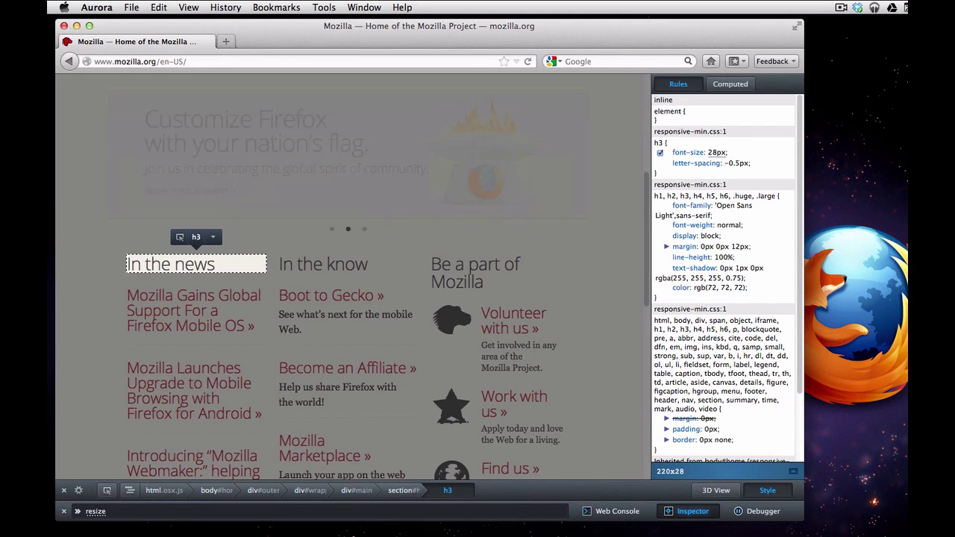
type(" to 32")
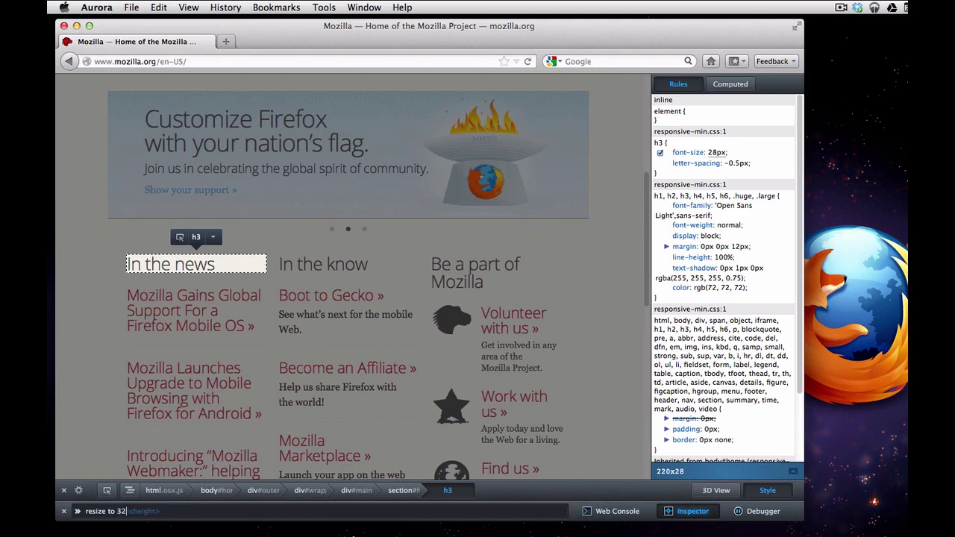
type("0 480")
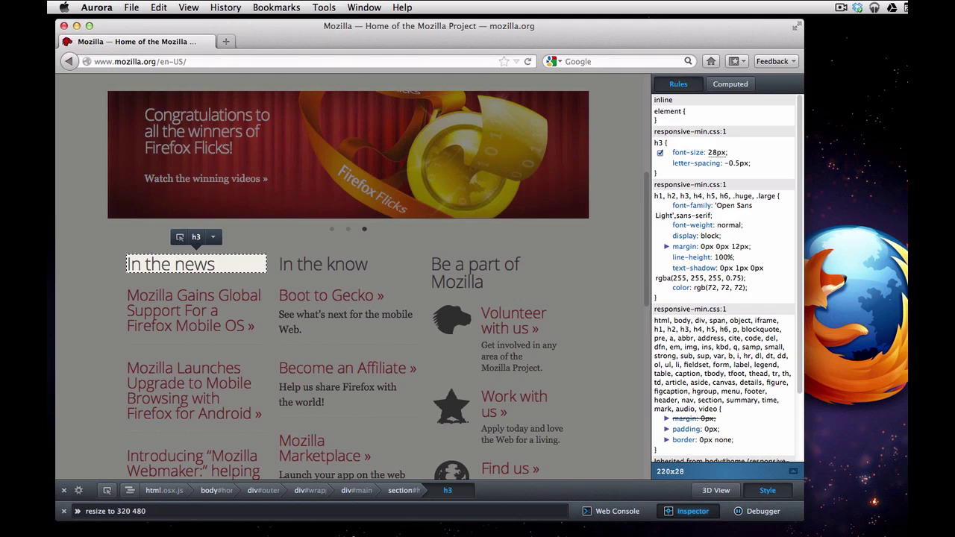
key("Return")
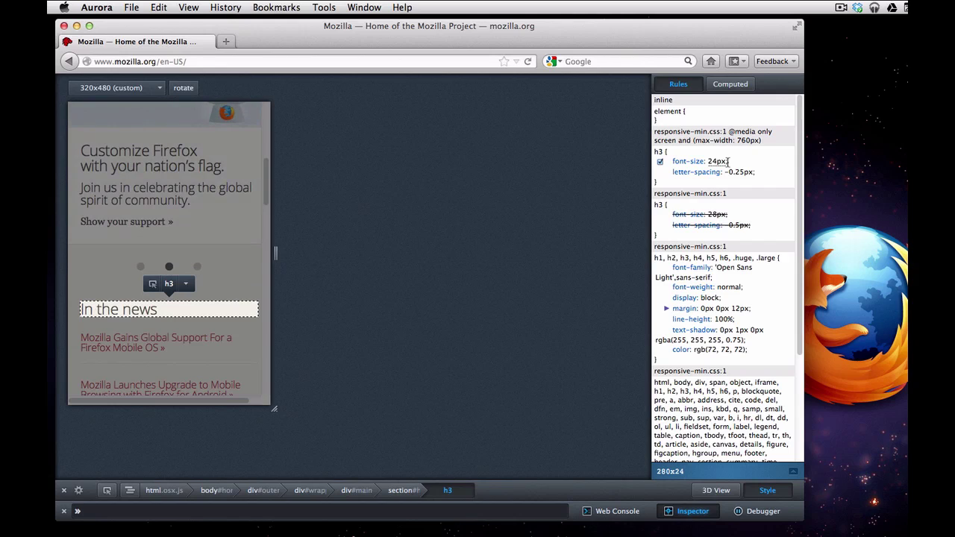
left_click(728, 161)
left_click(717, 161)
key("BackSpace")
type("2")
key("Tab")
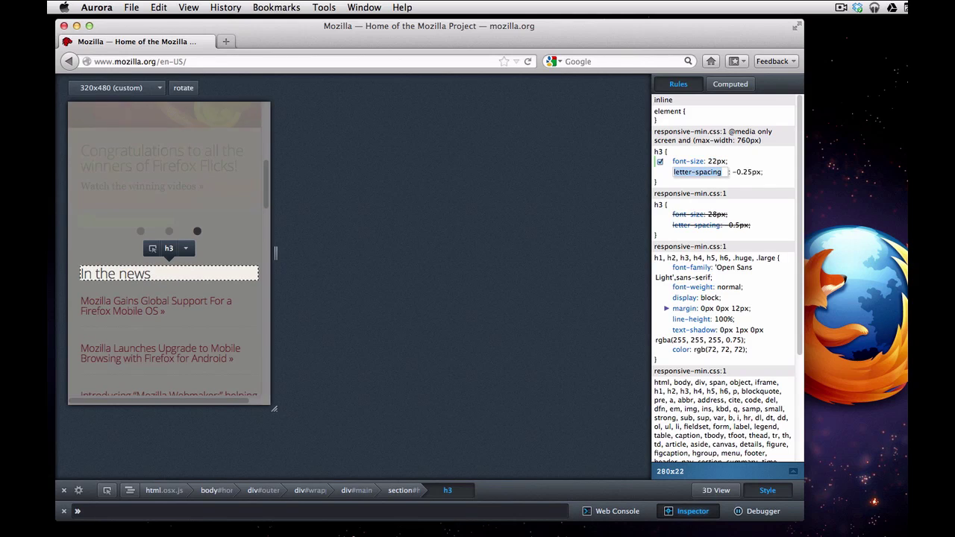
- Close the responsive 320×480 preview and the Inspector
left_click(180, 511)
key("super+alt+m")
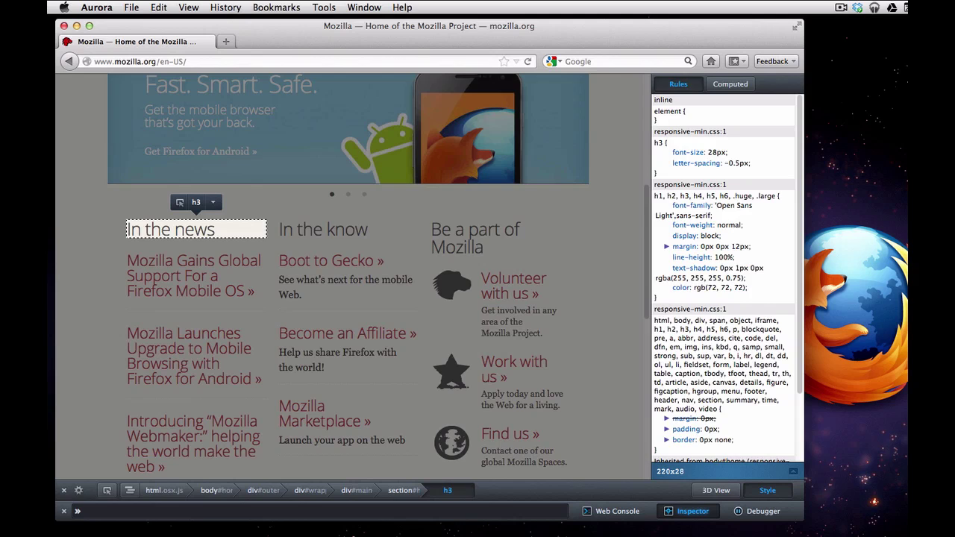
key("super+alt+i")
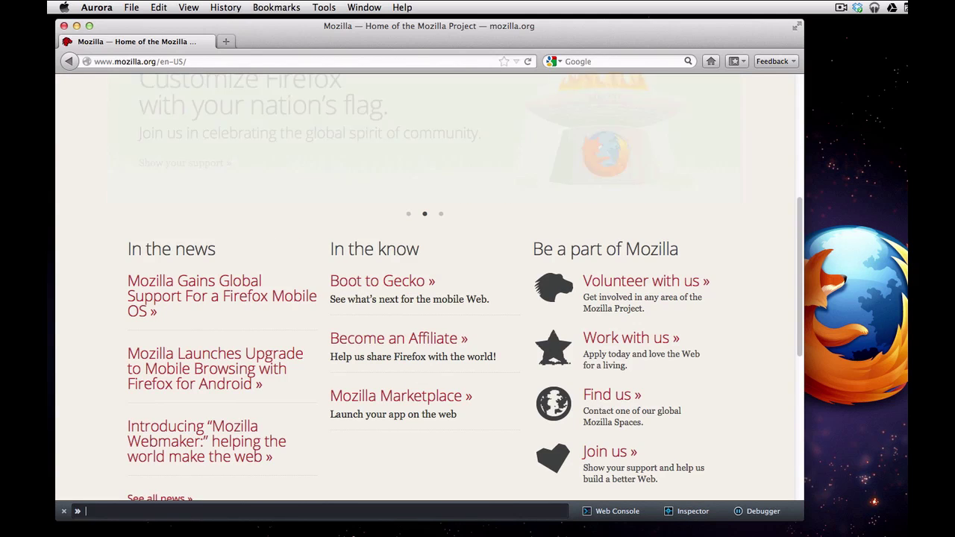
- Run cookie list to show WT_FPC and wtspl, then run cookie remove WT_FPC
type("cook")
key("Tab")
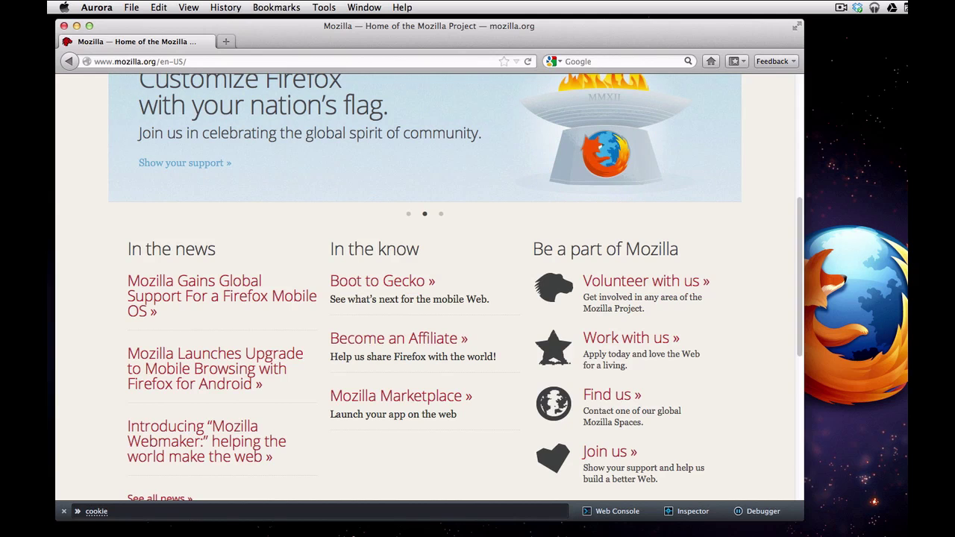
type("list")
key("Return")
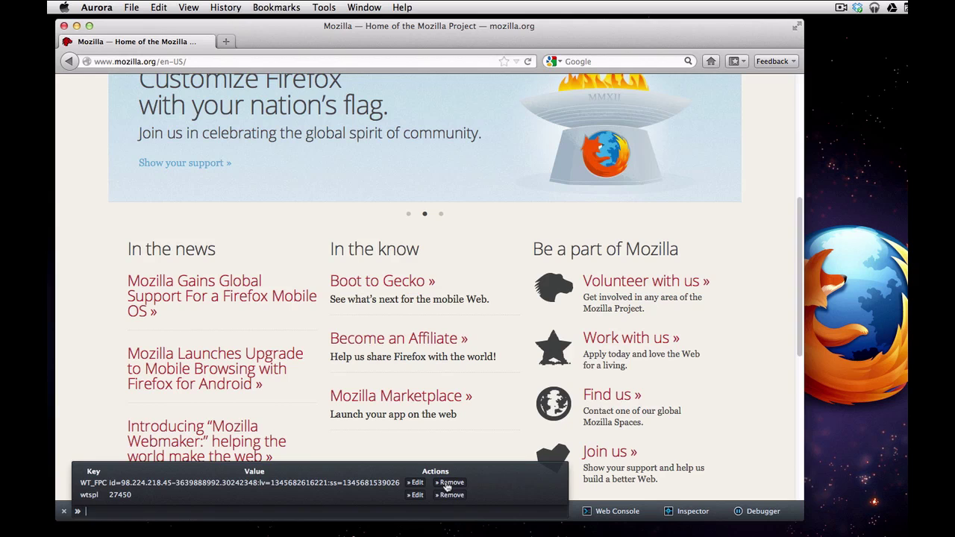
left_click(447, 484)
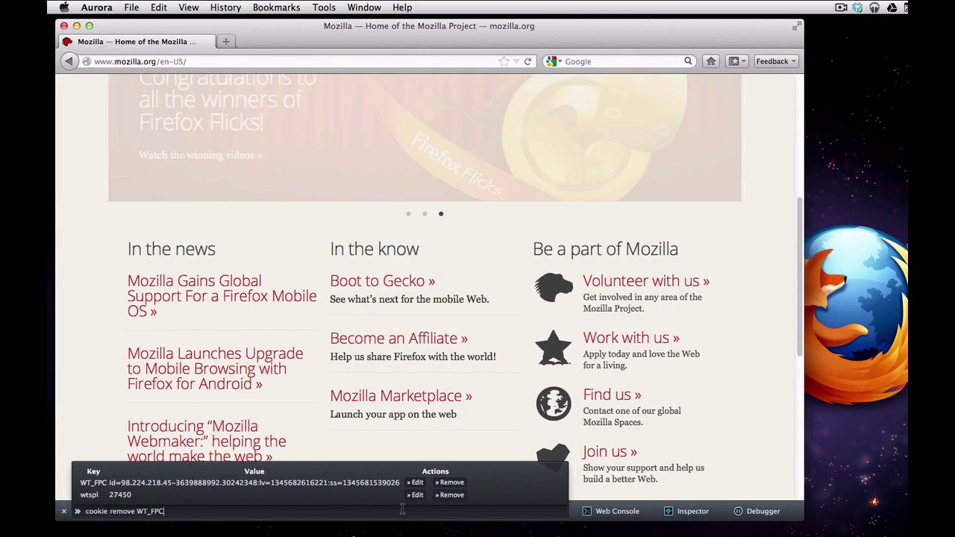
key("Return")
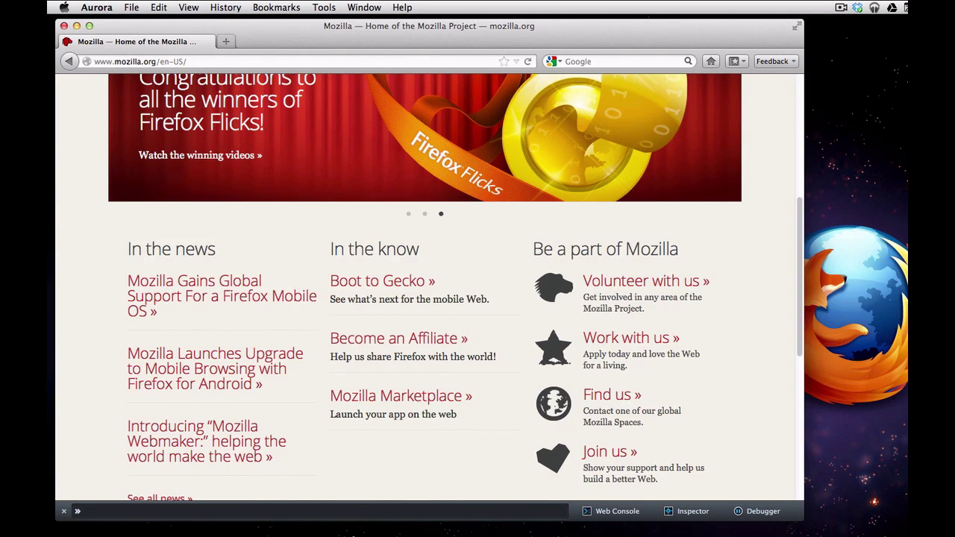
- Inspect the page's main h1 heading, then close the Inspector
scroll(405, 401, "up", 5)
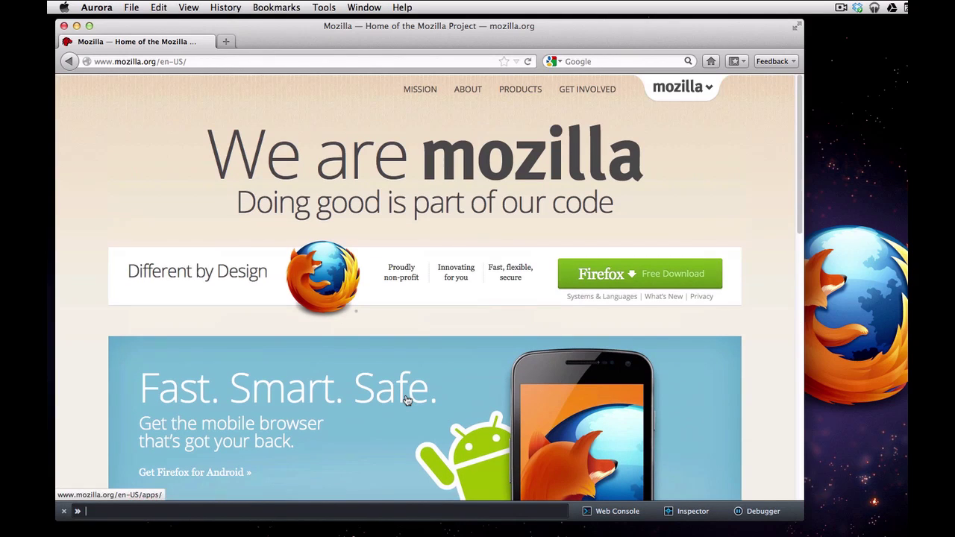
type("inspect h1")
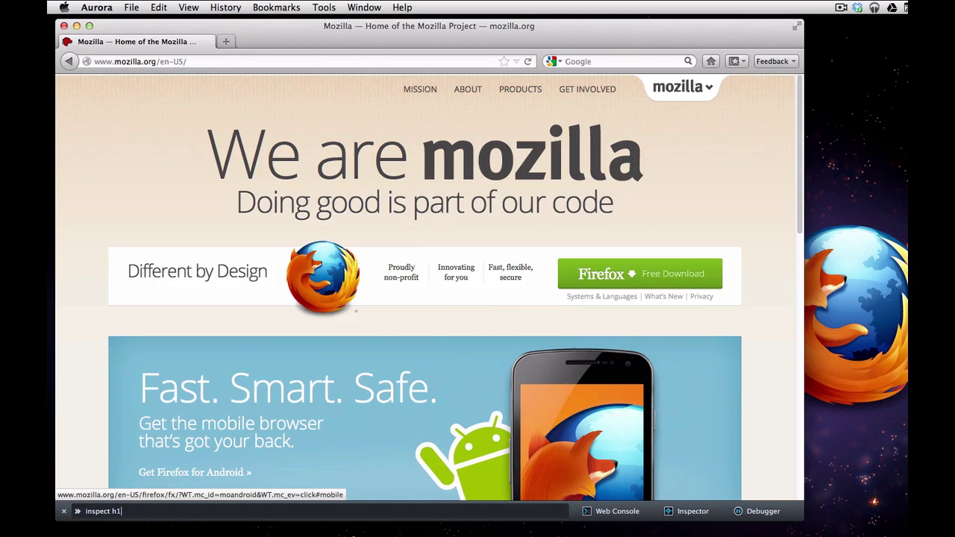
key("Return")
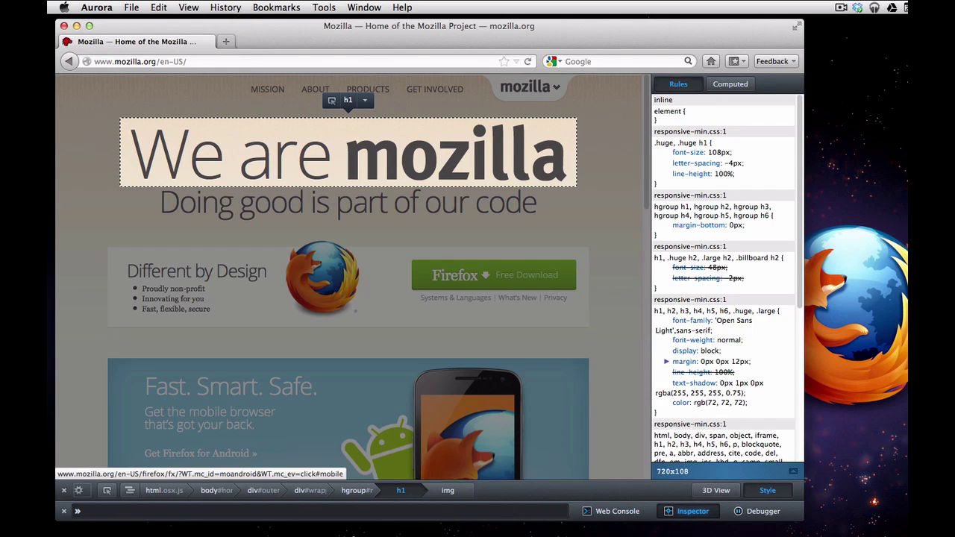
key("Escape")
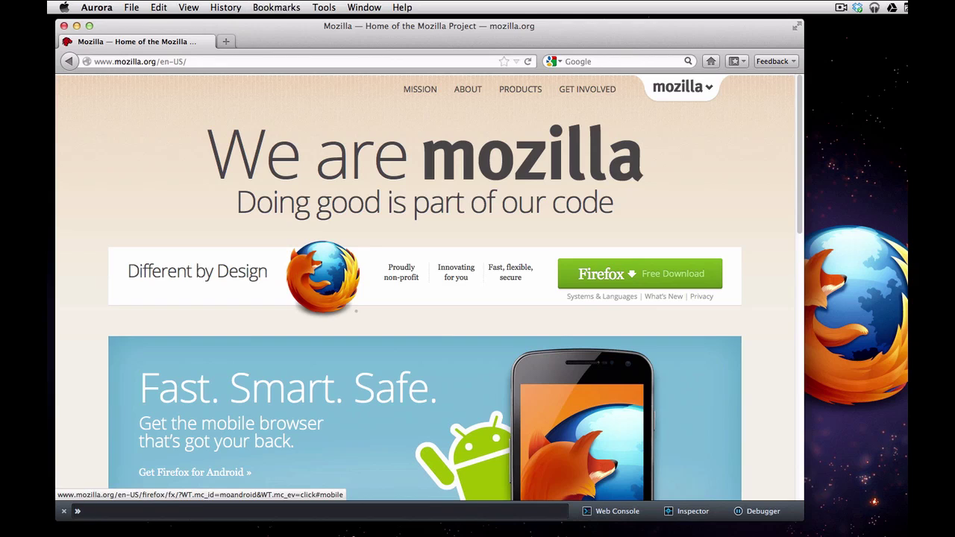
- Run screenshot heading.png 0 false h1 to capture only the h1 heading
type("sc")
key("Tab")
type("heading.png")
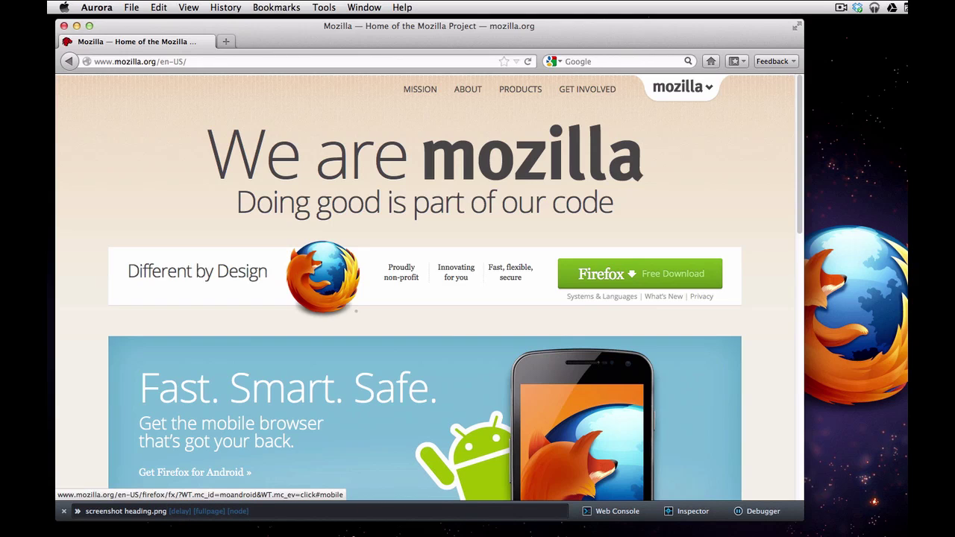
type("0")
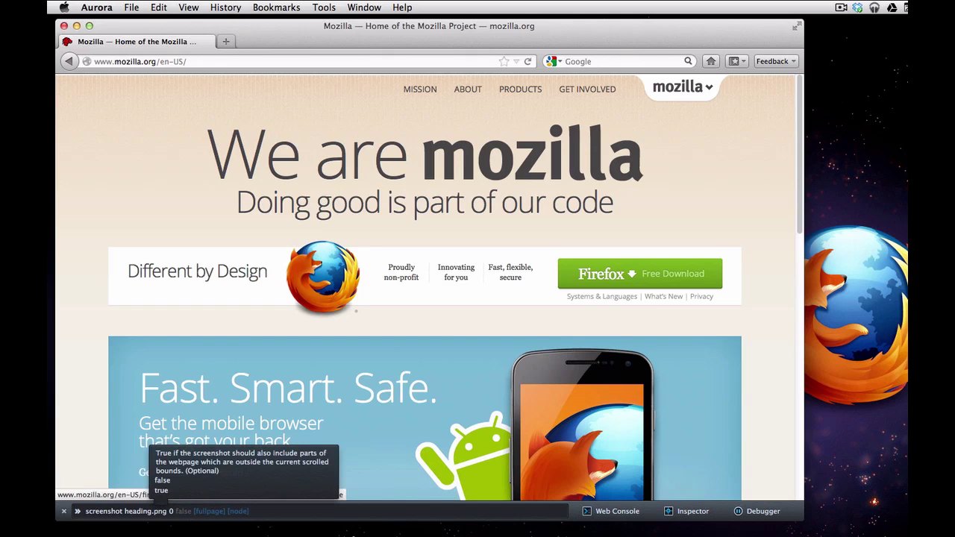
key("Tab")
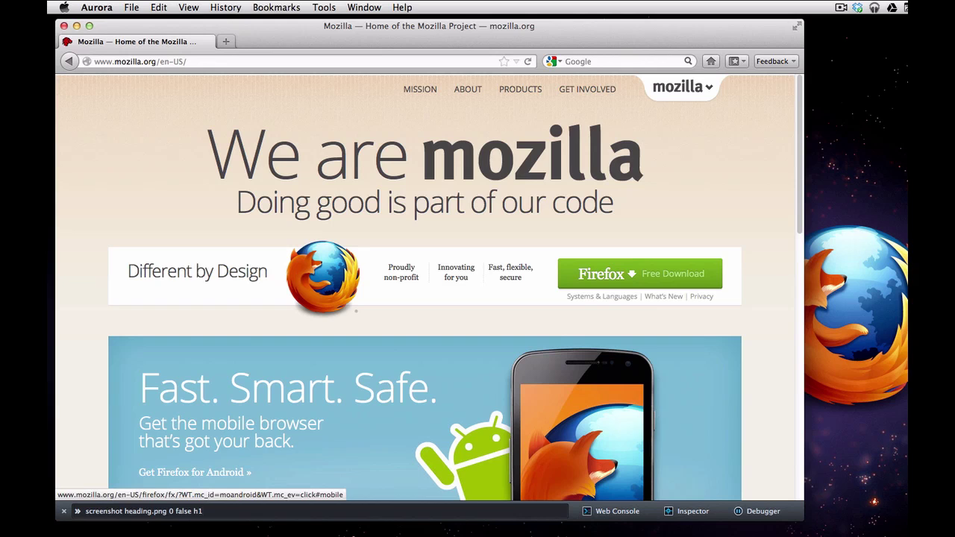
key("Return")
- In Finder's Downloads, Quick Look heading.png, delete it, and return to Firefox Aurora
key("super+Tab")
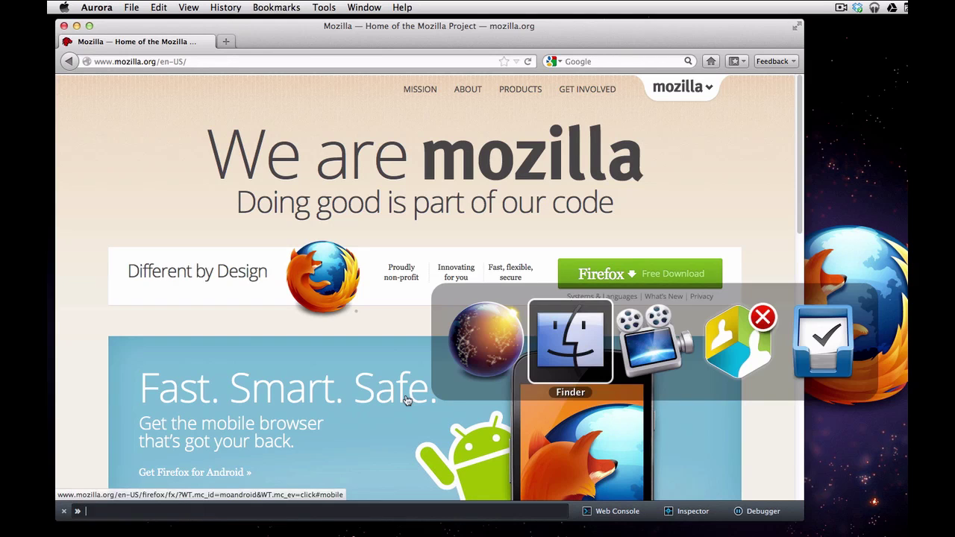
key("Up")
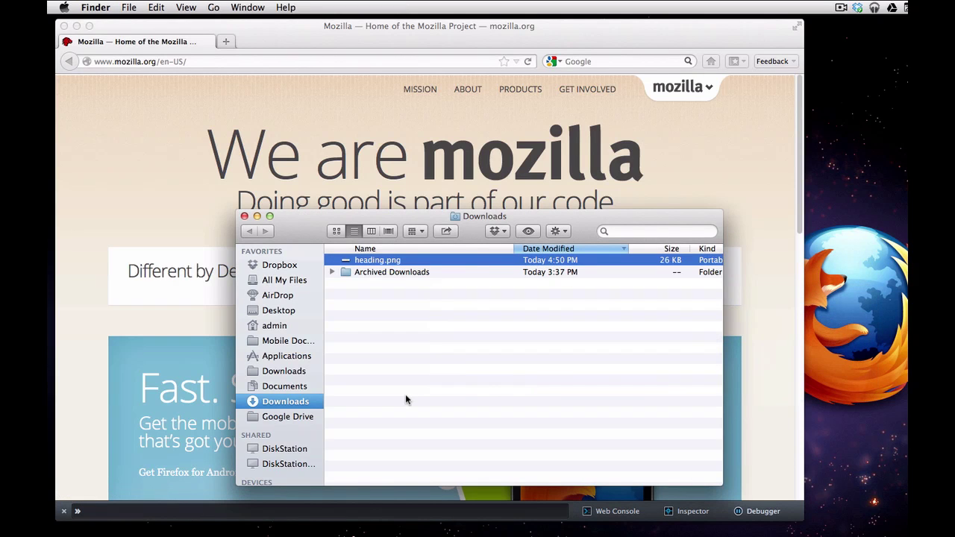
key("space")
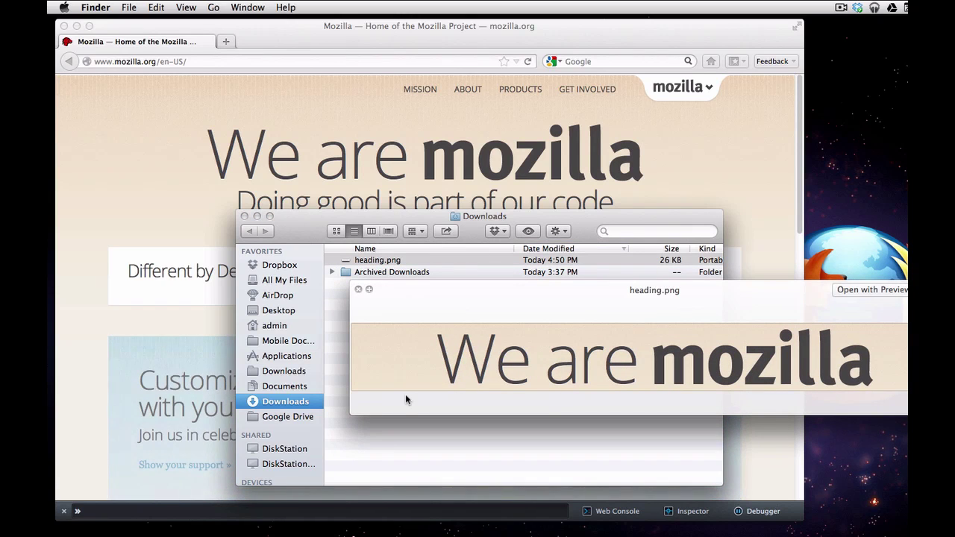
key("space")
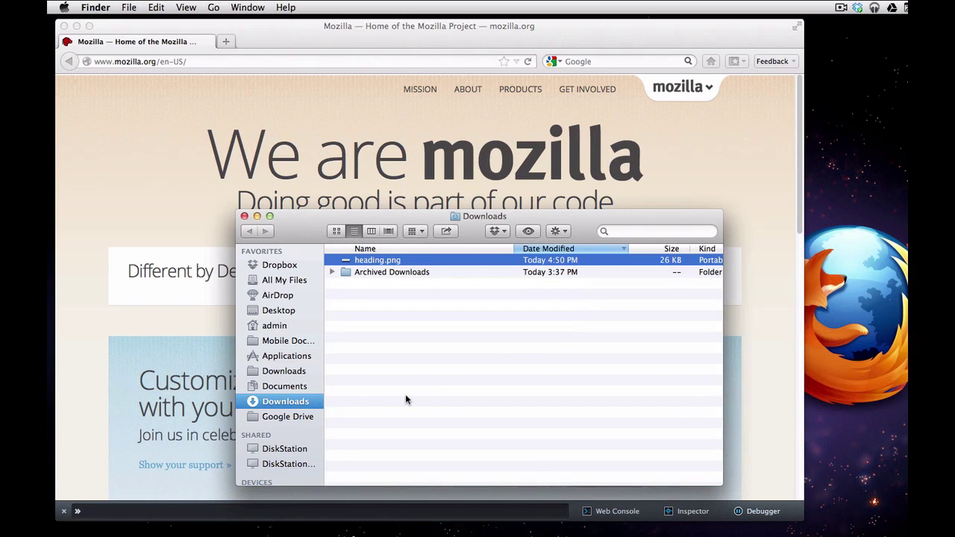
key("super+BackSpace")
key("super+Tab")
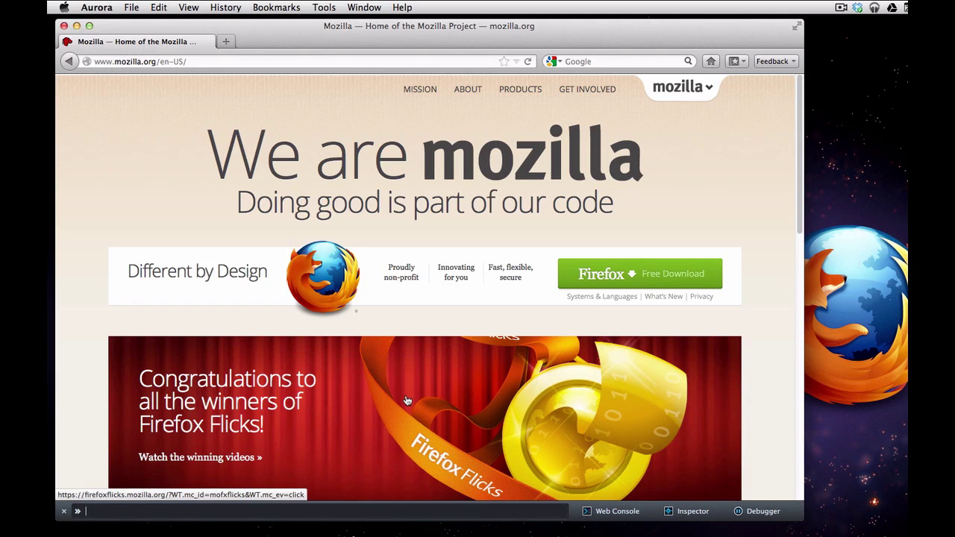
- Show the help for the pagemod command
scroll(364, 305, "down", 5)
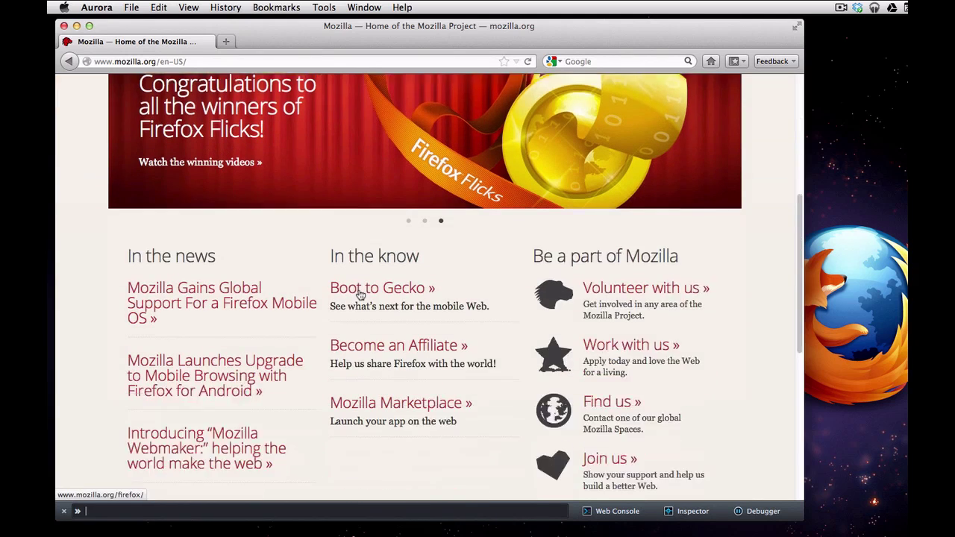
type("help pagemod")
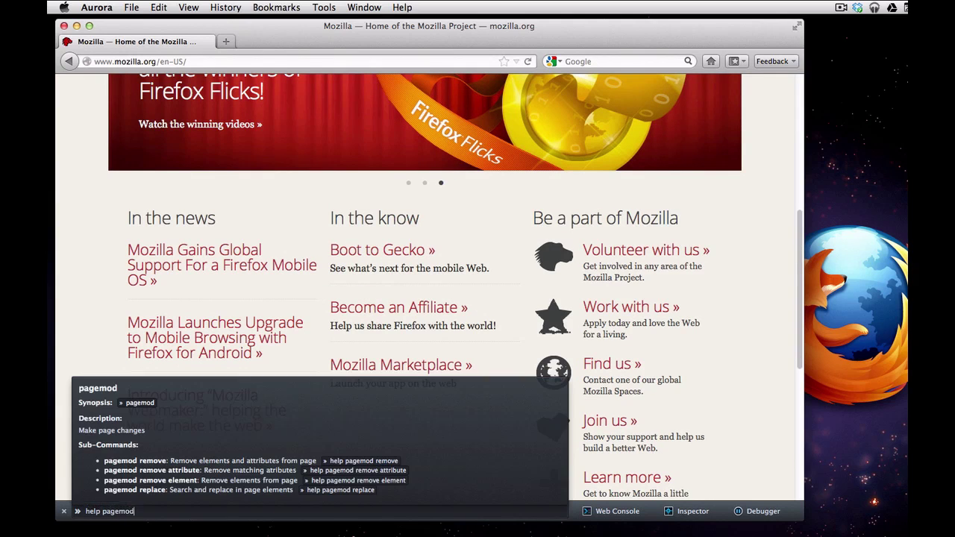
key("Return")
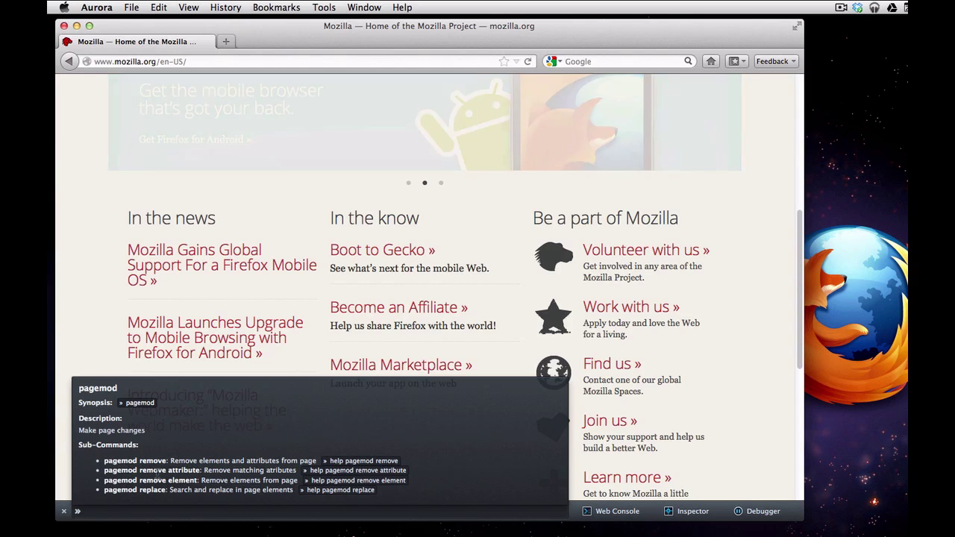
- Run pagemod replace to change "In the news" to "News for you"
type("pagemod replkace")
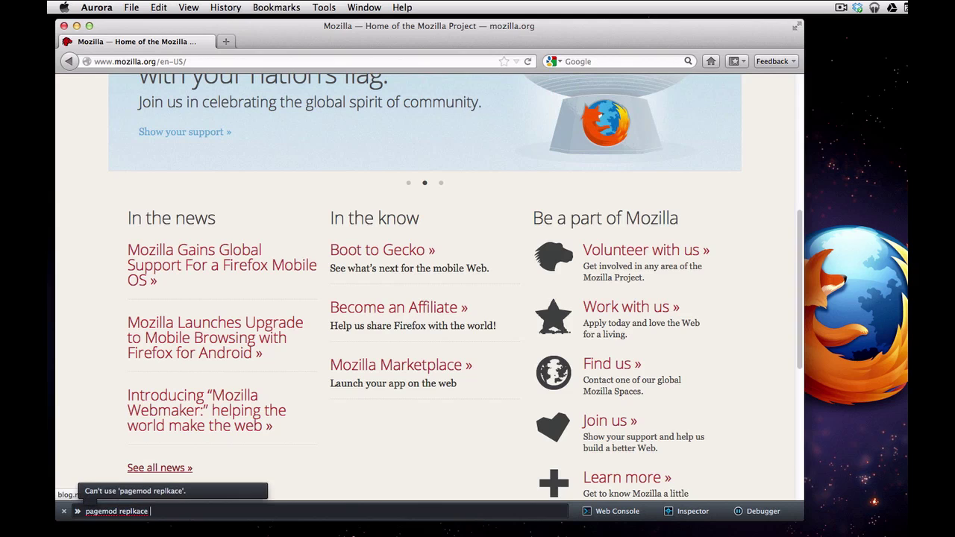
key("BackSpace")
key("BackSpace")
key("BackSpace")
key("BackSpace")
key("BackSpace")
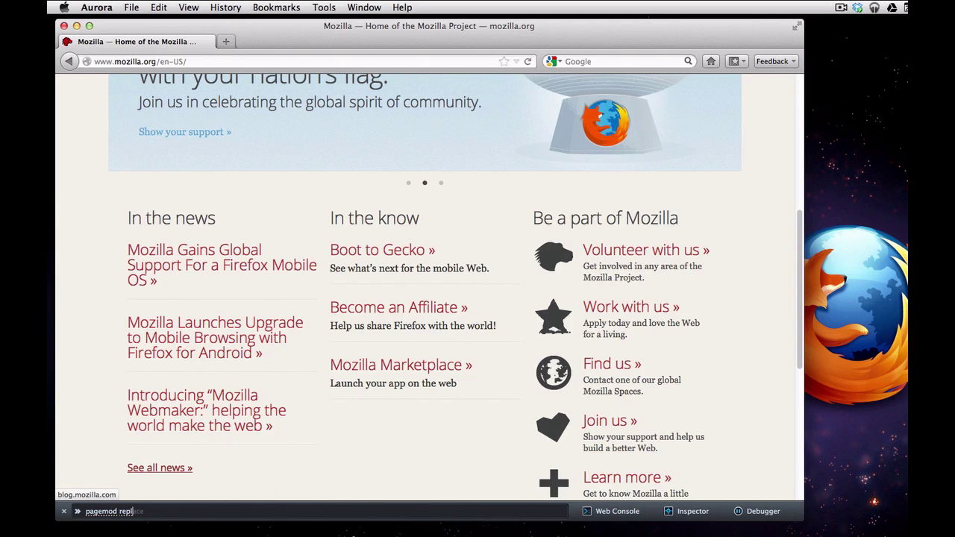
type("ace '")
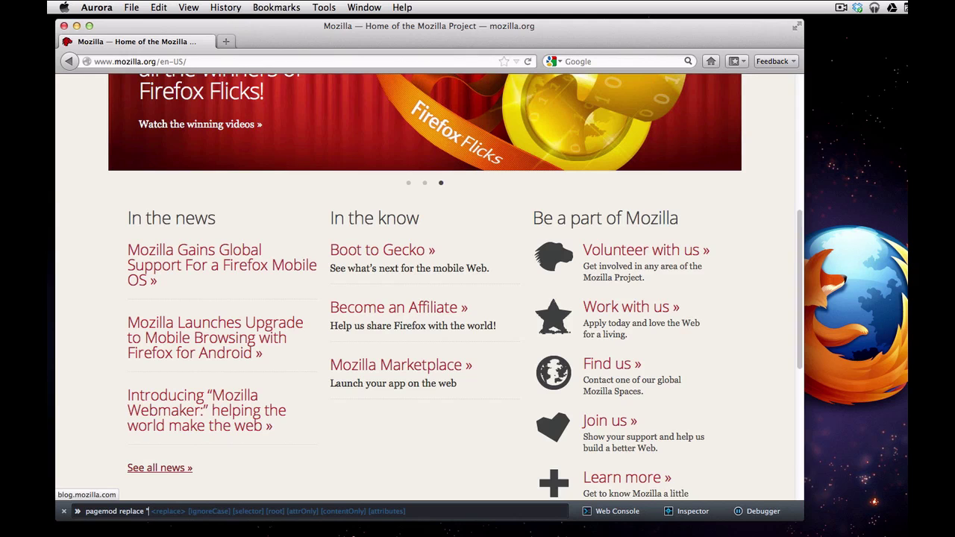
type("In the news\"")
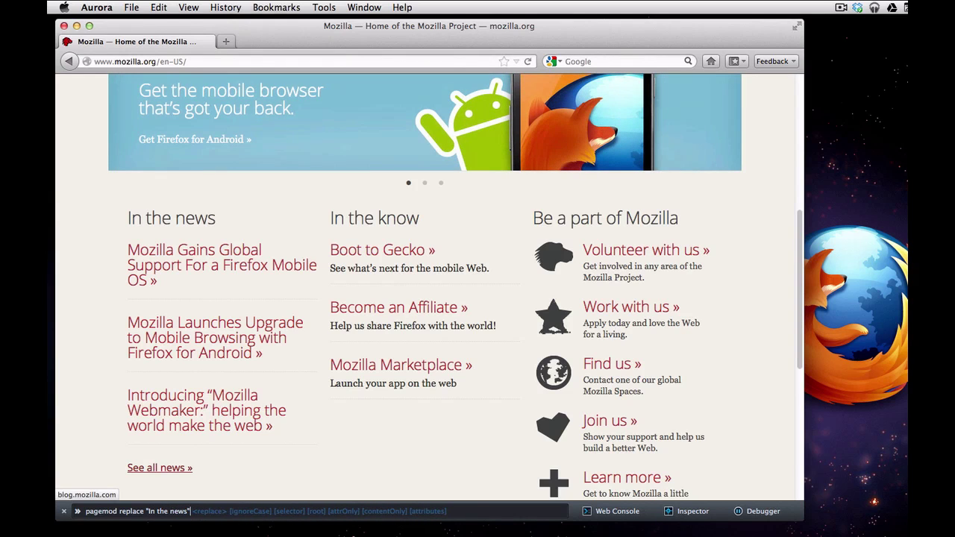
type(" \"N")
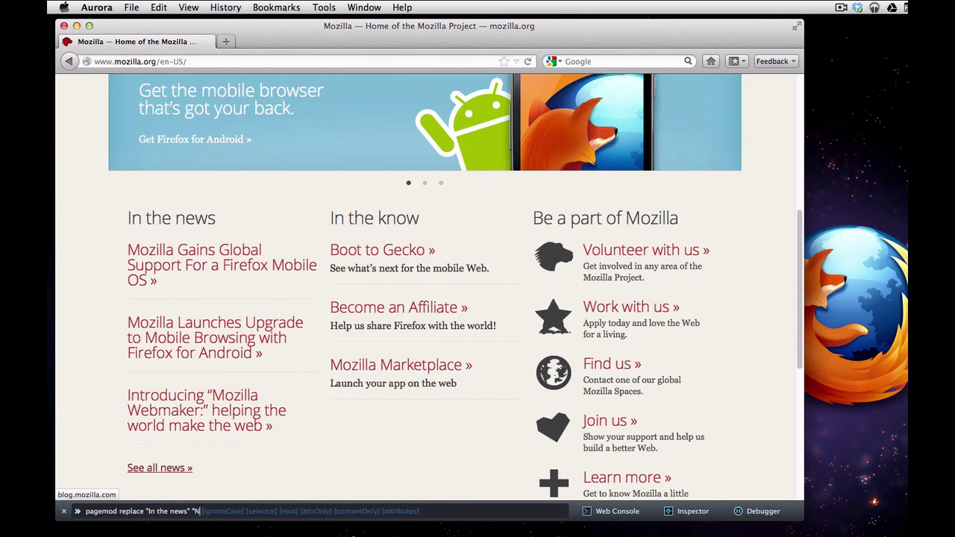
type("ews for you\"")
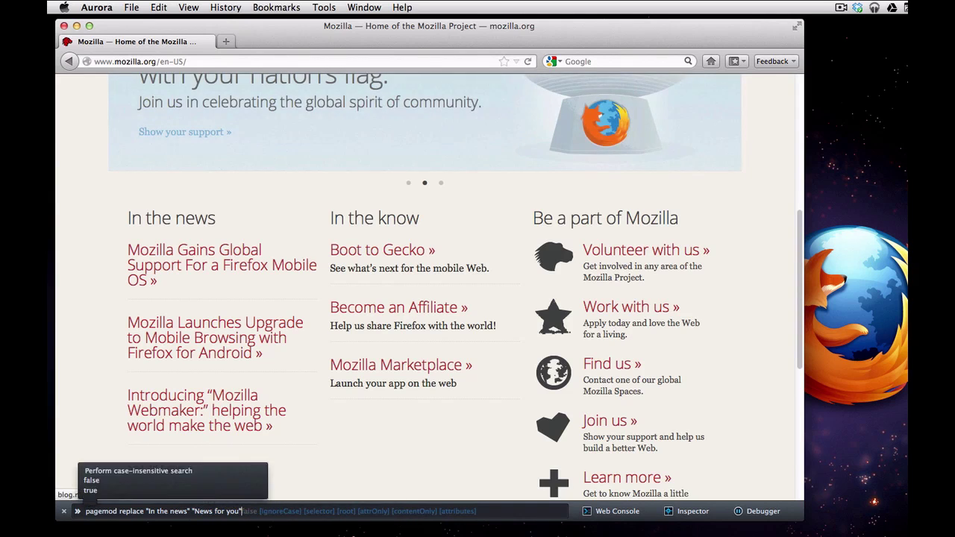
key("Return")
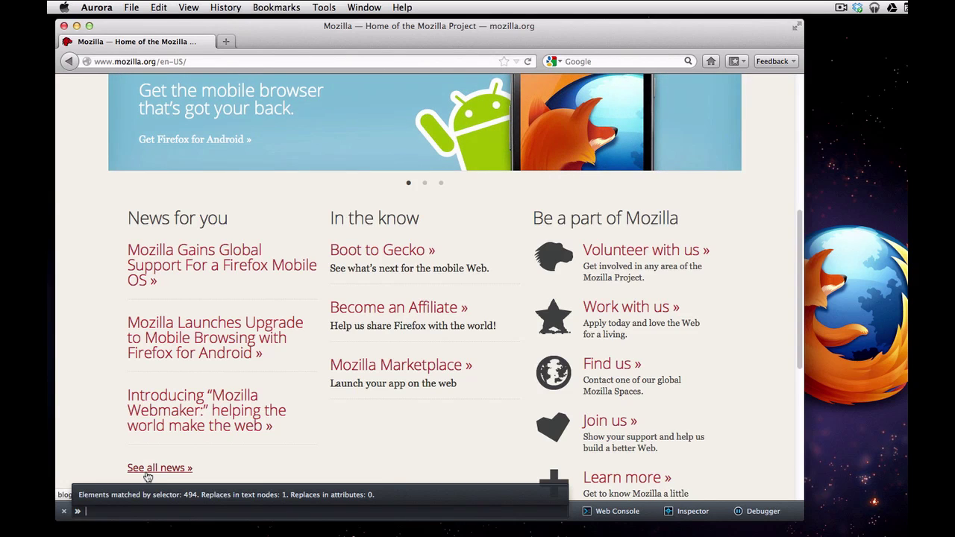
- Run pref set devtools.chrome.enabled true, then run restart to relaunch the browser
type("pref set ")
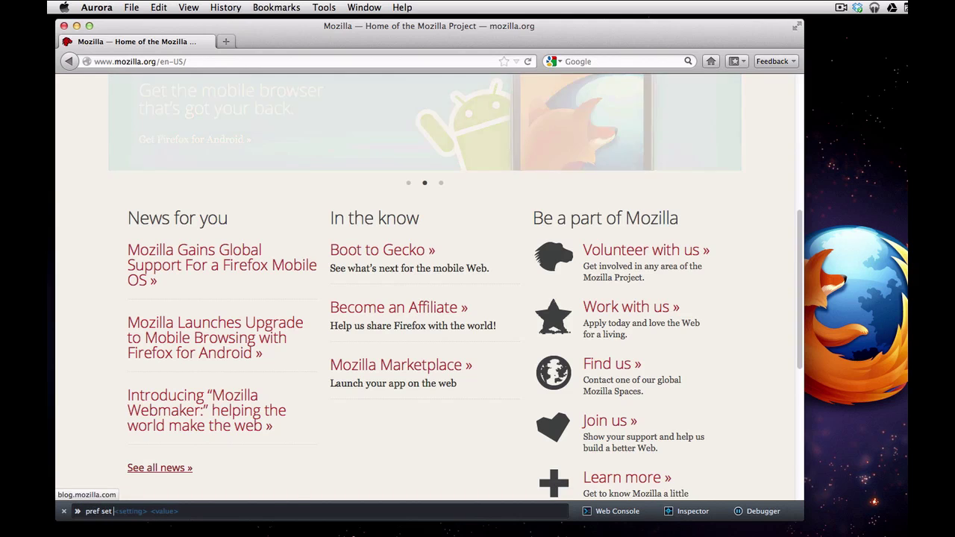
type("dev")
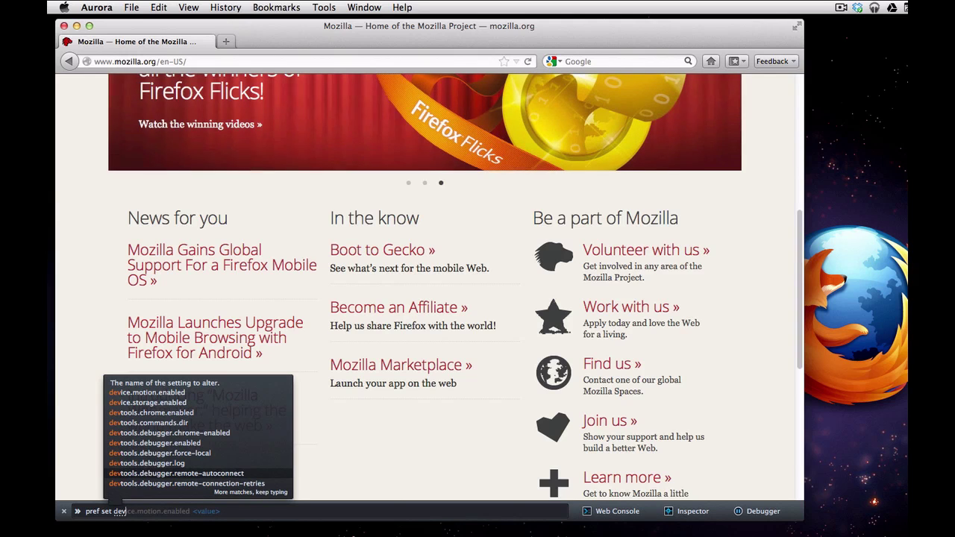
type("tools")
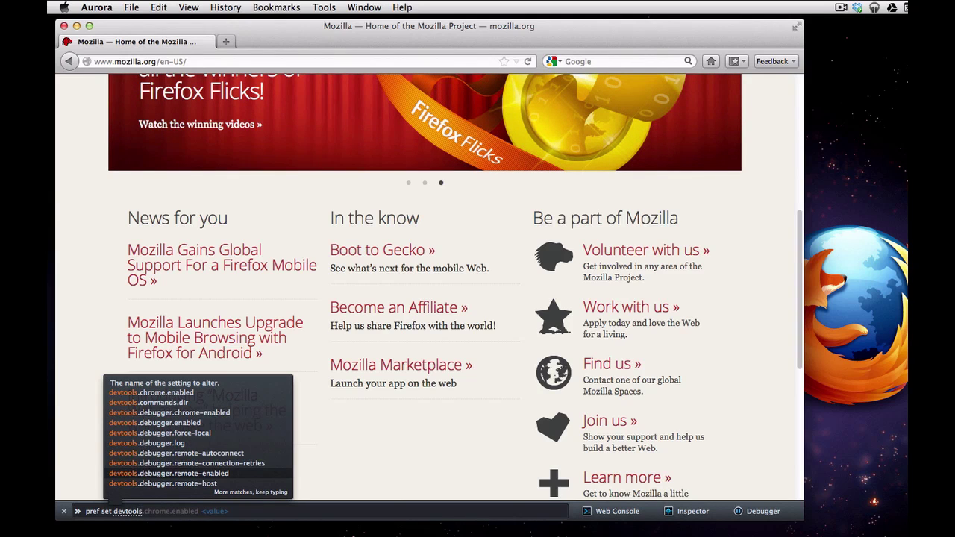
key("Tab")
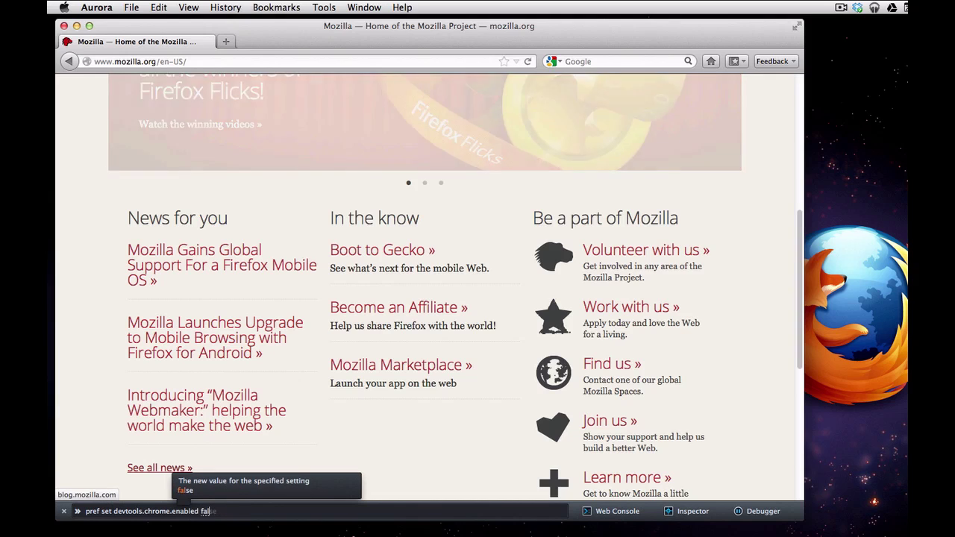
type("true")
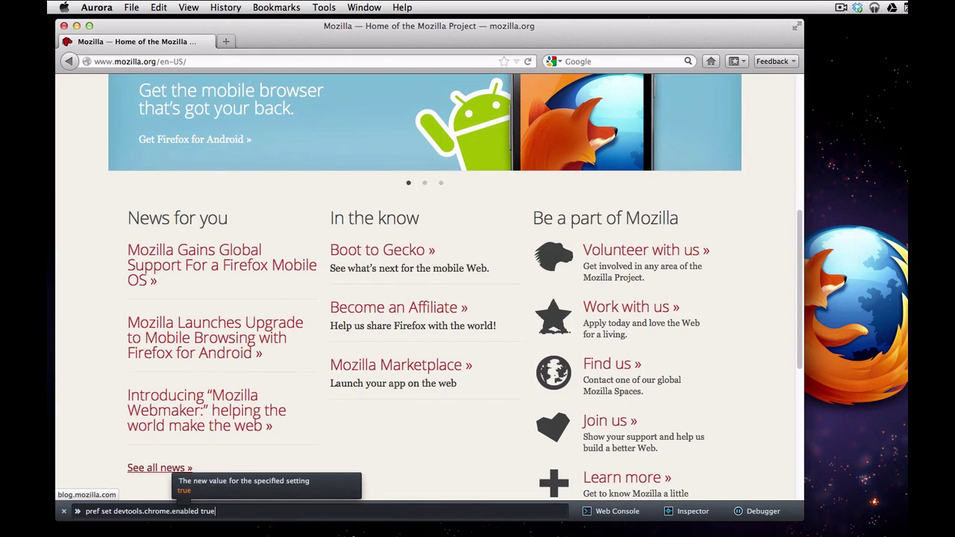
key("Return")
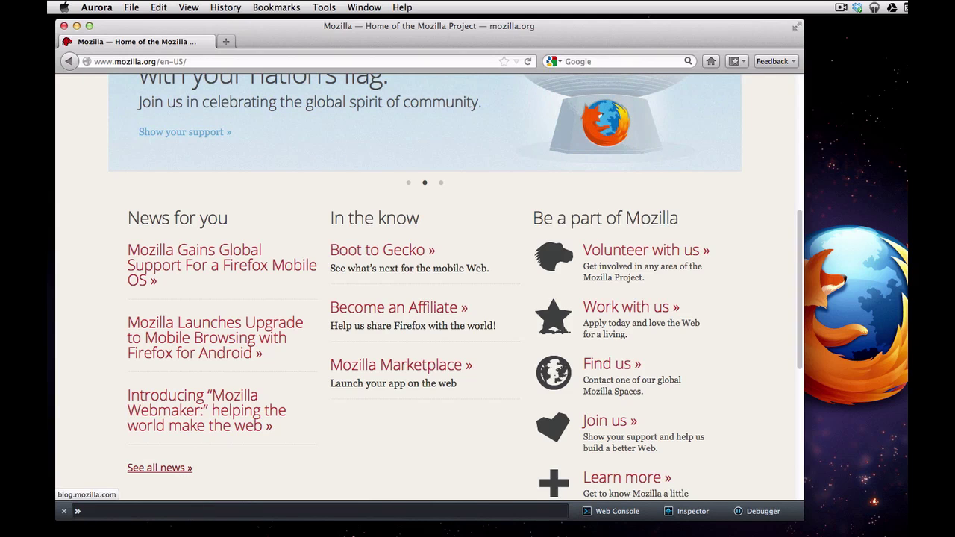
type("restart fa")
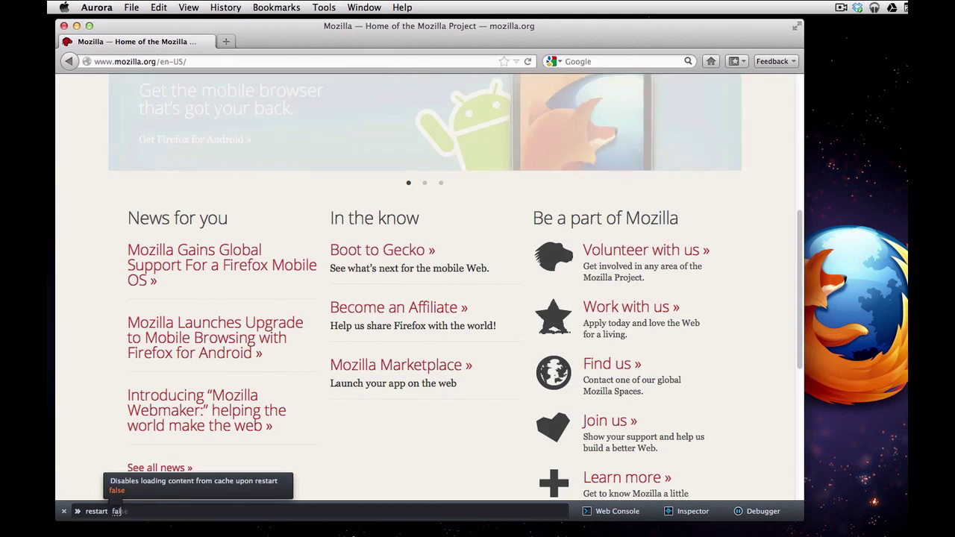
key("Return")
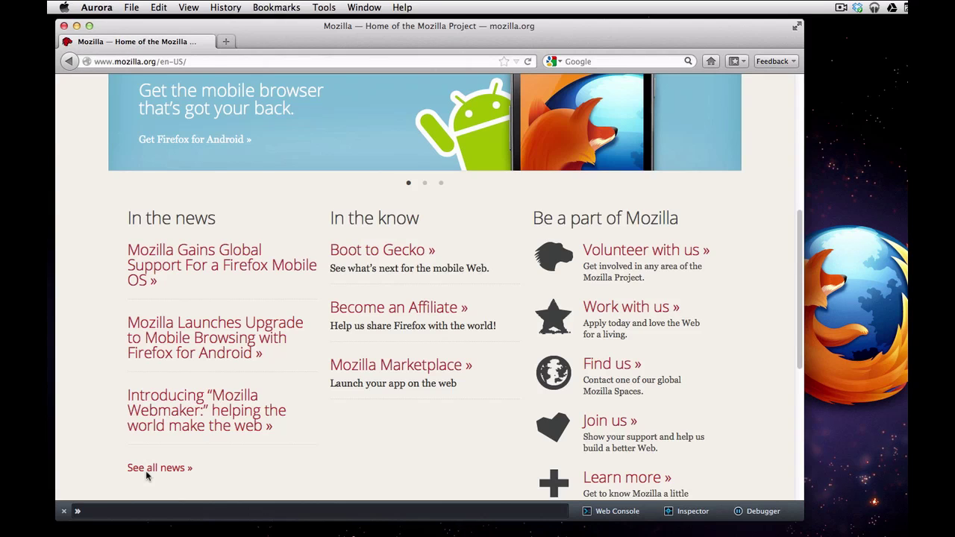
left_click(325, 7)
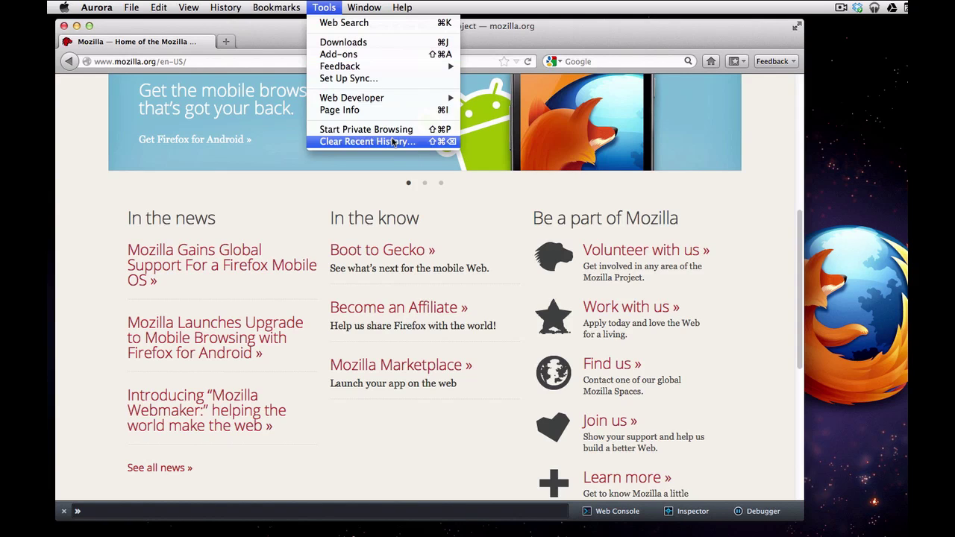
mouse_move(453, 98)
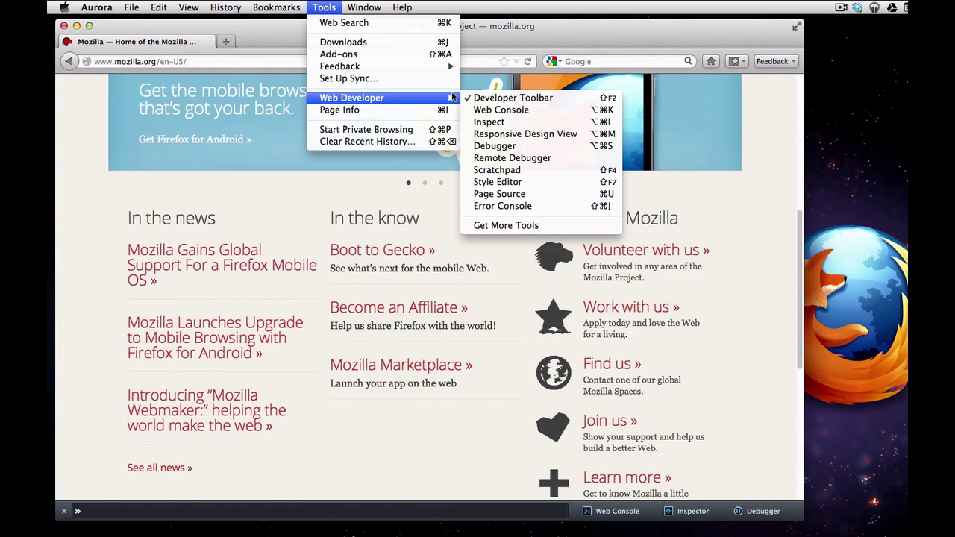
left_click(485, 170)
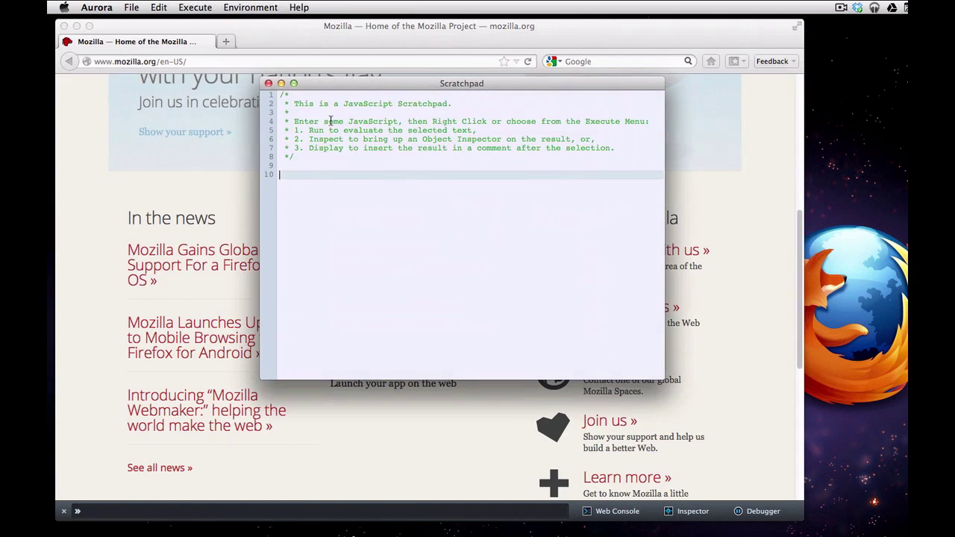
left_click(266, 6)
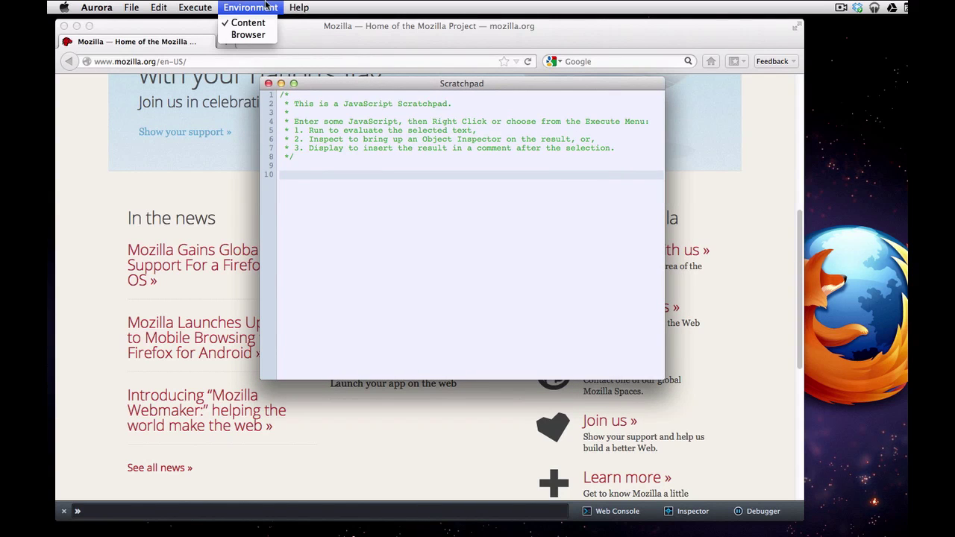
left_click(248, 35)
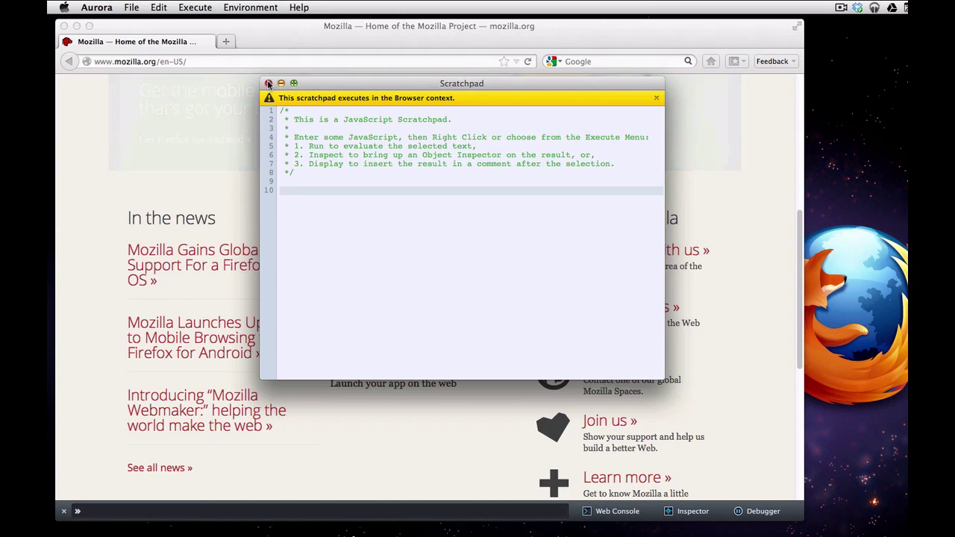
left_click(268, 84)
key("shift+F2")
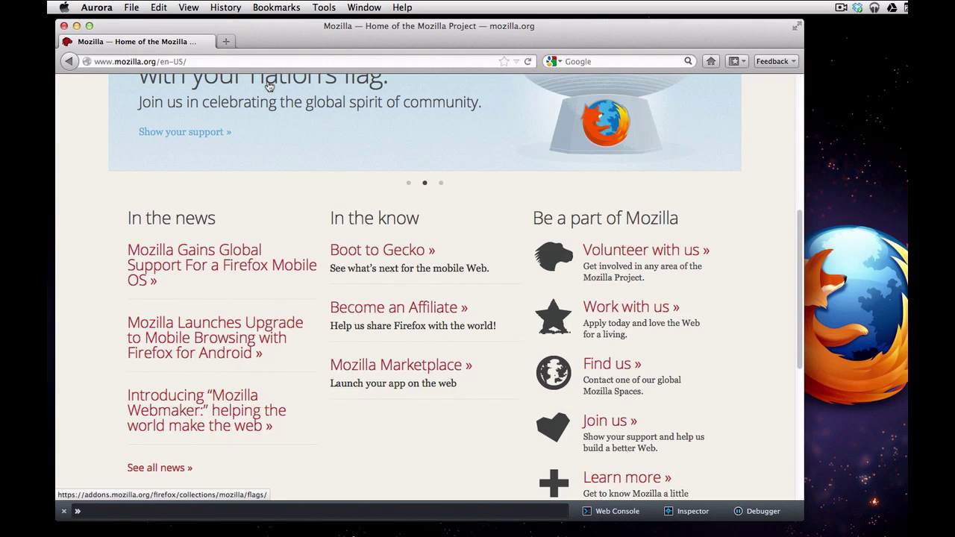
- List the installed add-ons with 'addon list', then dismiss the output
type("addon list")
key("Return")
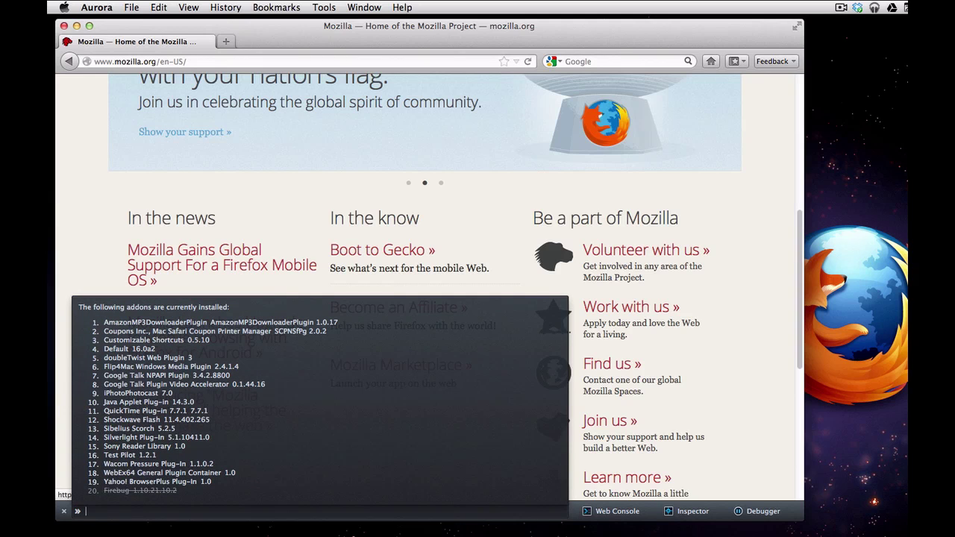
key("Escape")
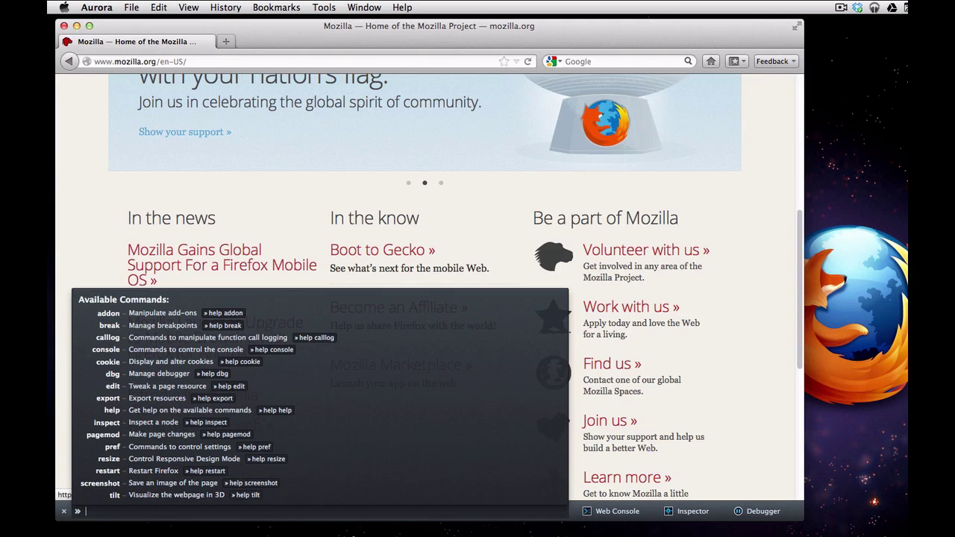
- Enable the Firebug_1.10.2 add-on and show the help command list, now including firebug
type("addon")
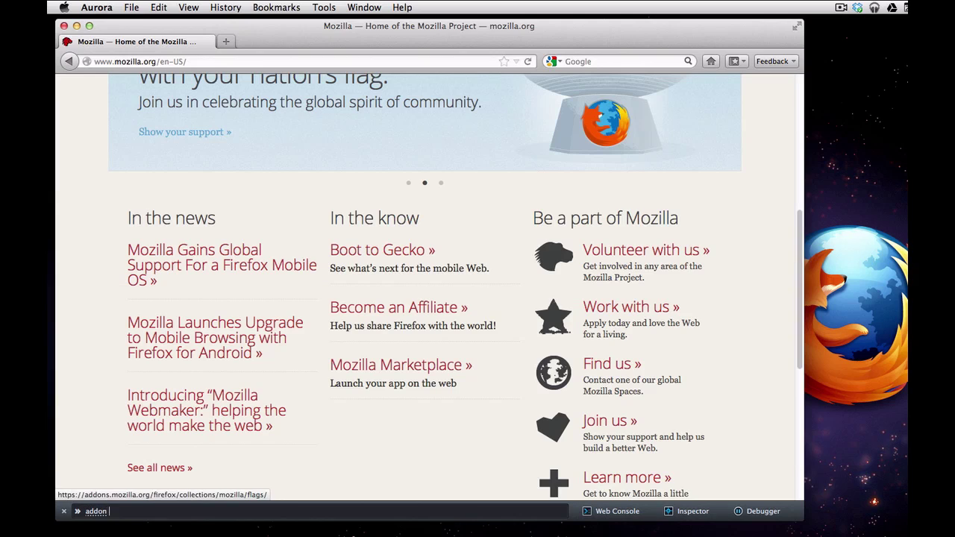
type(" enable Firebug_1.10.2")
key("Return")
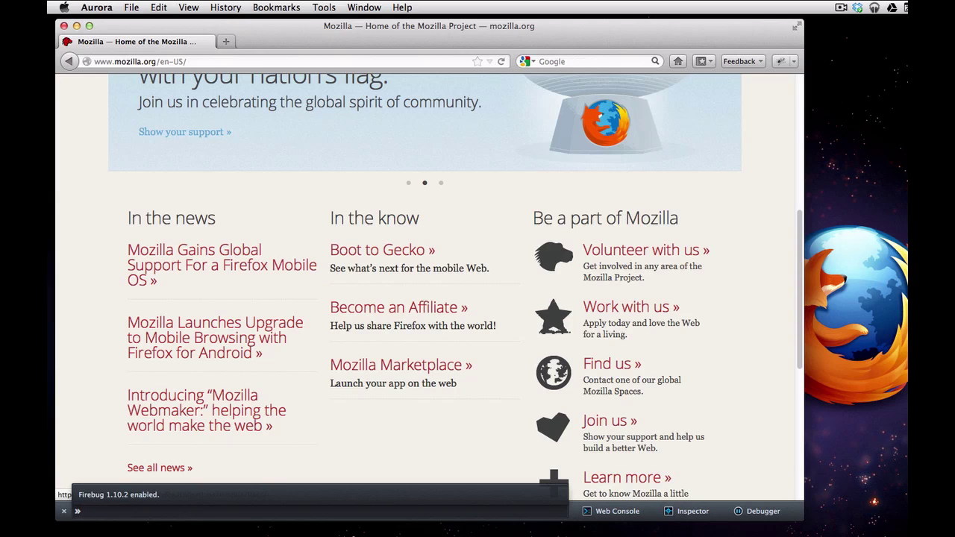
type("help")
key("Return")
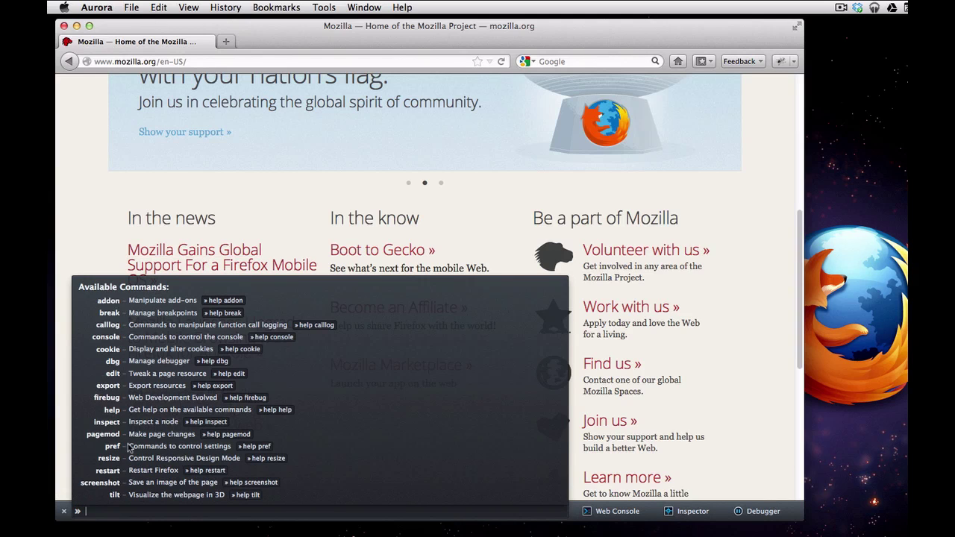
- Open Firebug below the page with 'firebug open', then detach it into its own window
left_click(140, 512)
type("firebug open")
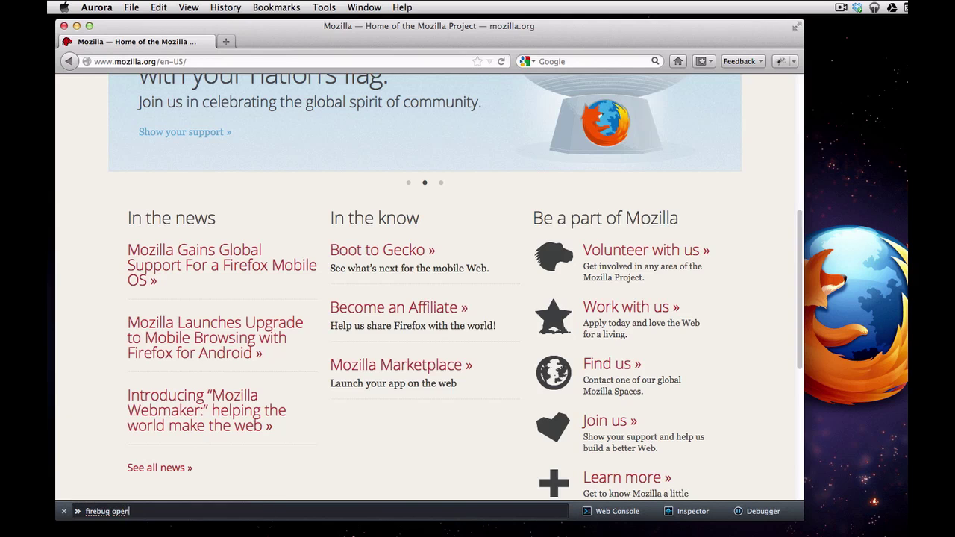
key("Return")
type("firebu")
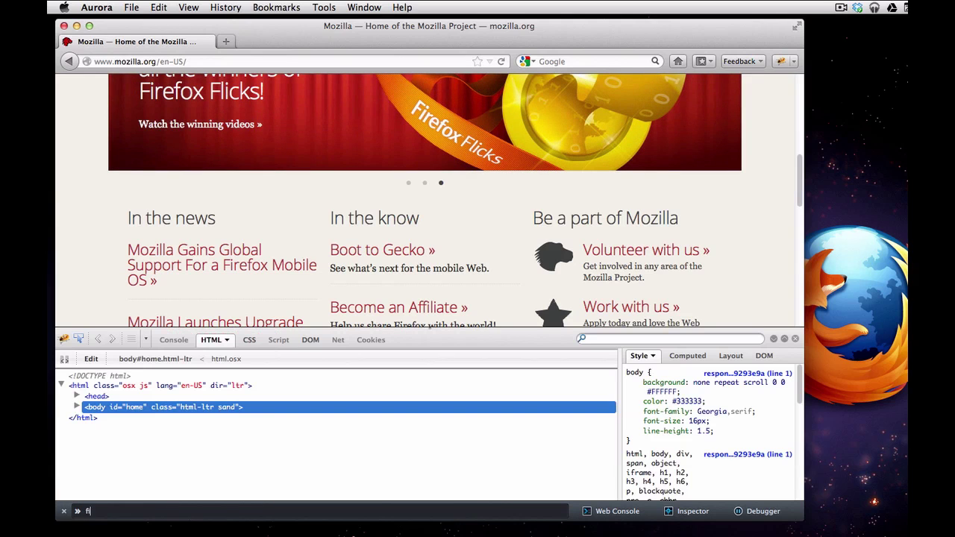
type("g detach")
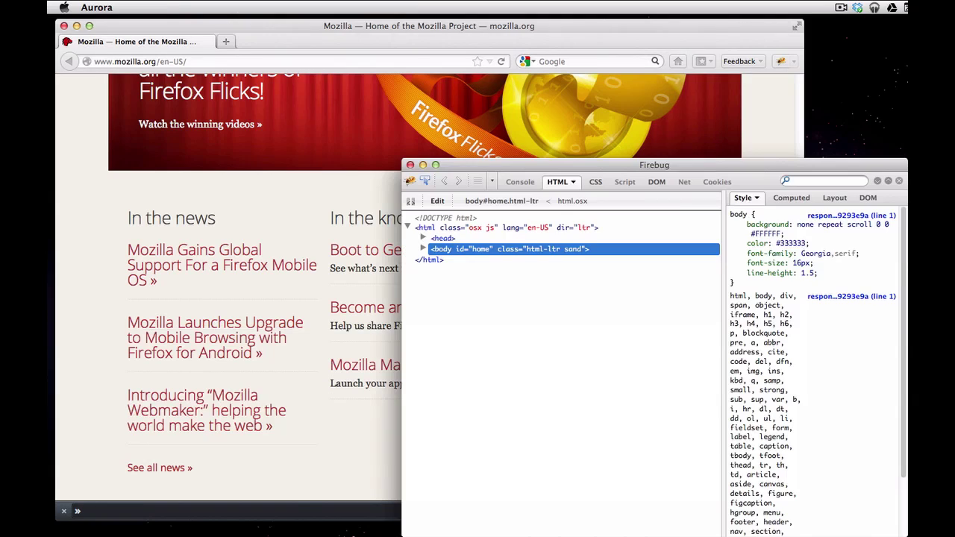
key("Return")
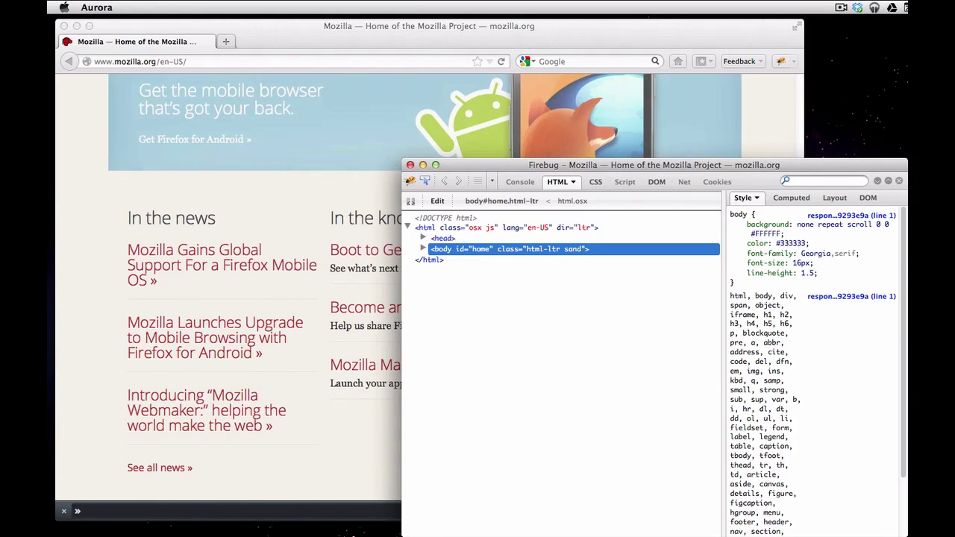
- Dock Firebug back with 'firebug attach', then close it with 'firebug close'
type("firebug attach")
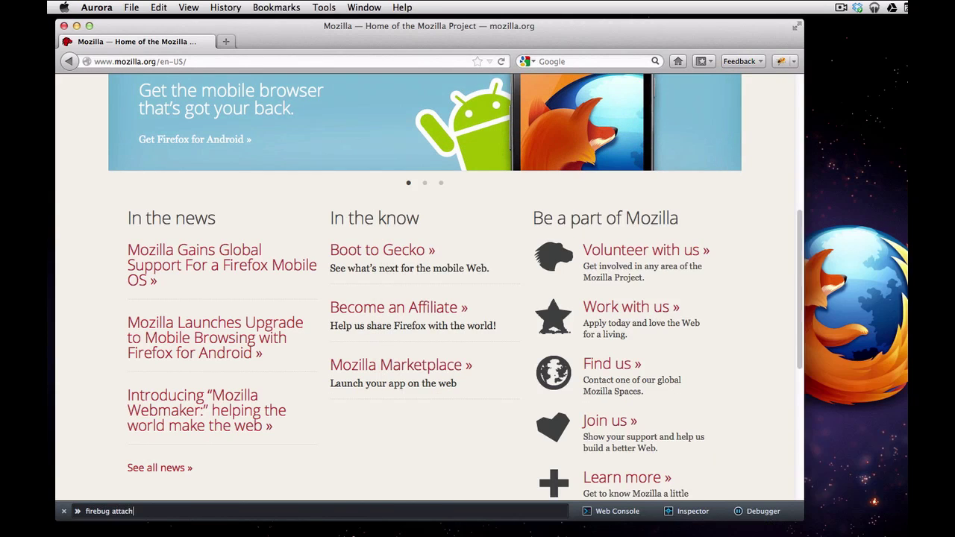
key("Return")
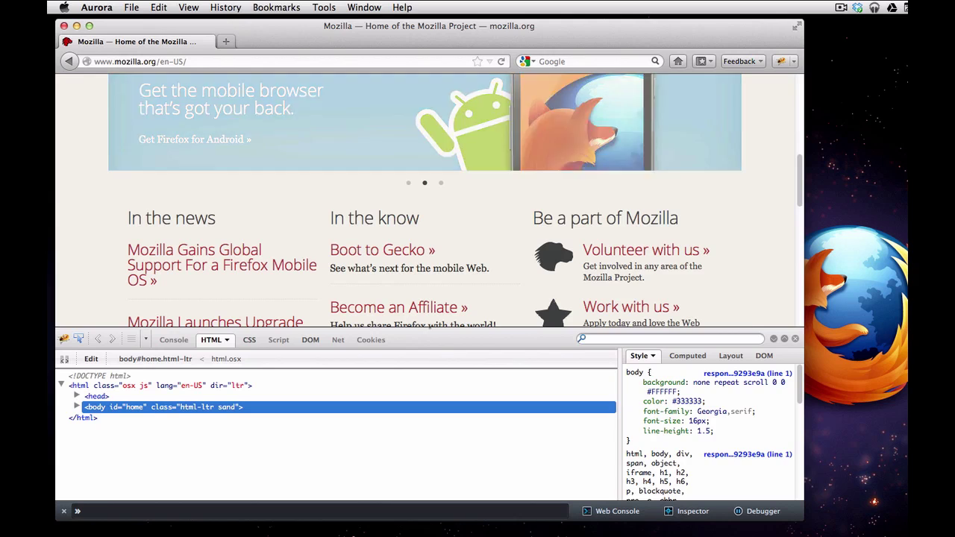
type("firebug close")
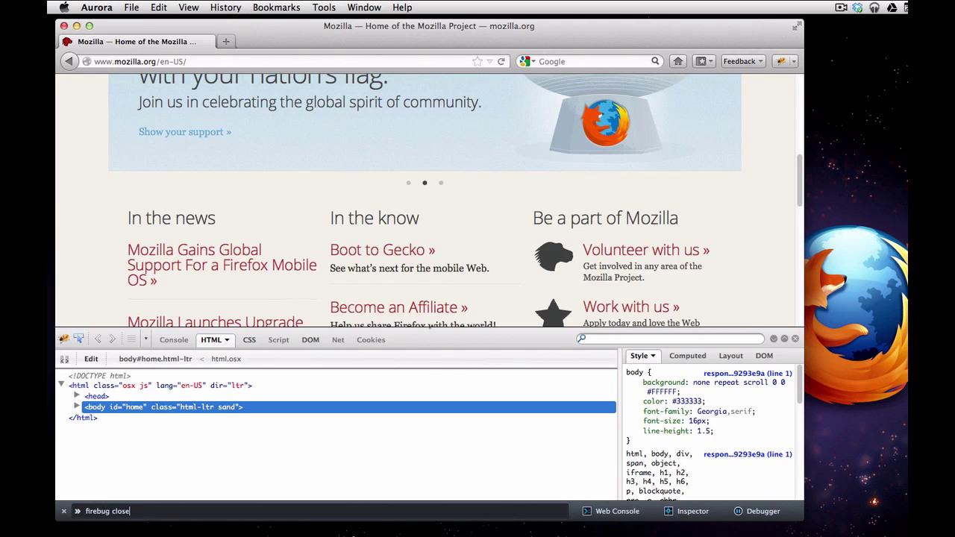
key("Return")
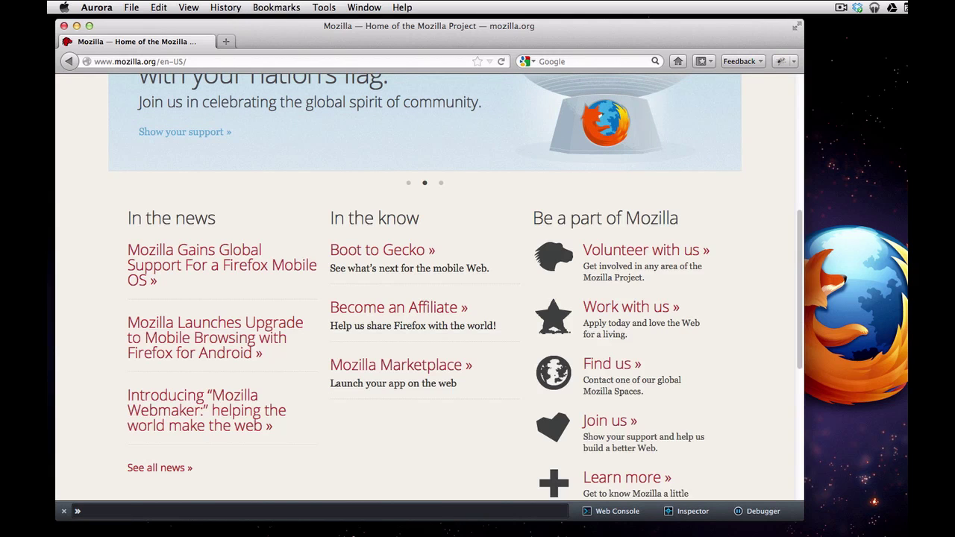